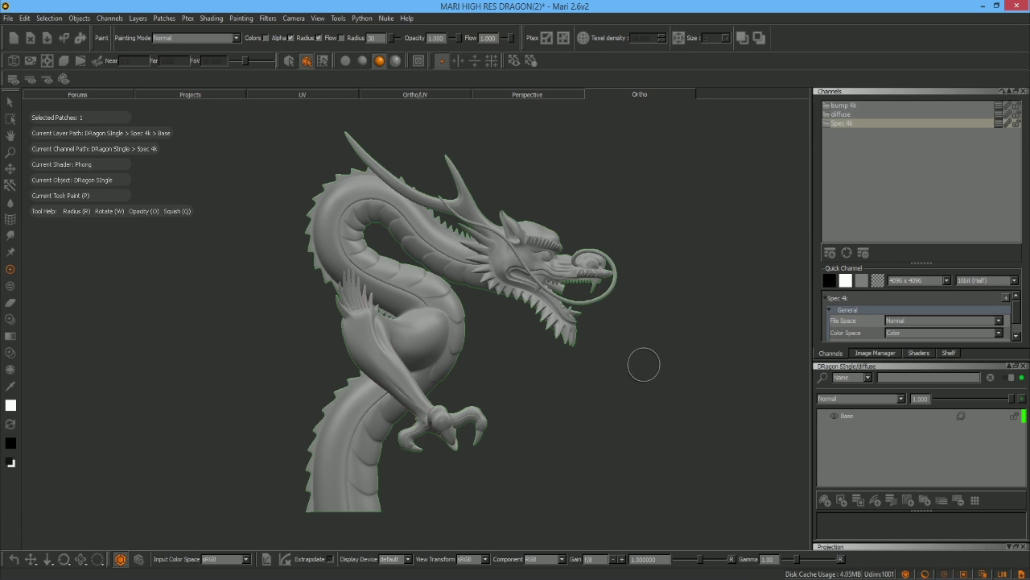
{"action": "left_click_drag", "start_coordinate": [644, 363], "coordinate": [610, 377], "text": "alt"}
{"action": "middle_click_drag", "start_coordinate": [636, 365], "coordinate": [546, 367], "text": "alt"}
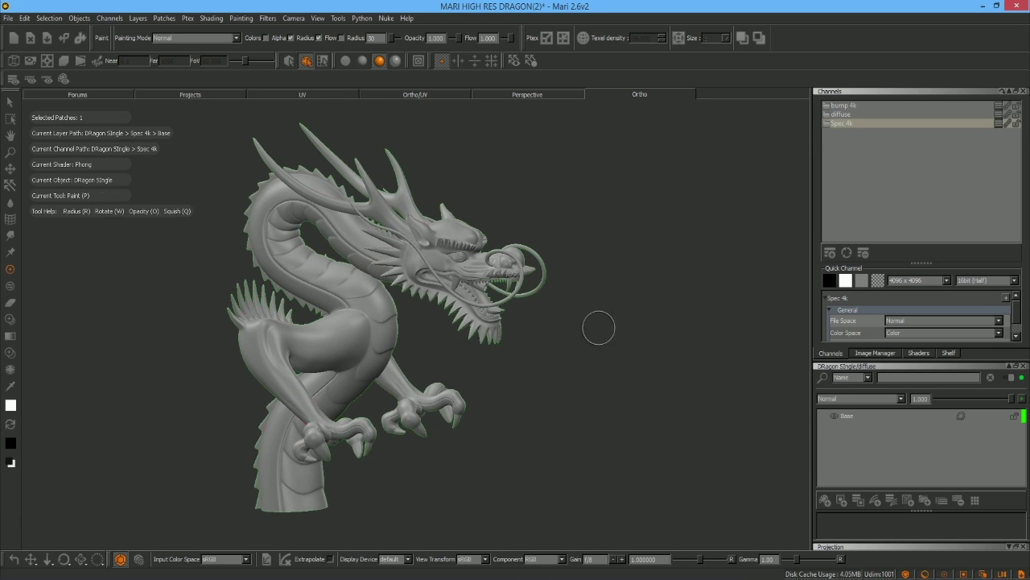
{"action": "mouse_move", "coordinate": [615, 337]}
{"action": "left_mouse_down", "text": "alt"}
{"action": "mouse_move", "coordinate": [542, 395]}
{"action": "mouse_move", "coordinate": [540, 375]}
{"action": "left_mouse_up", "text": "alt"}
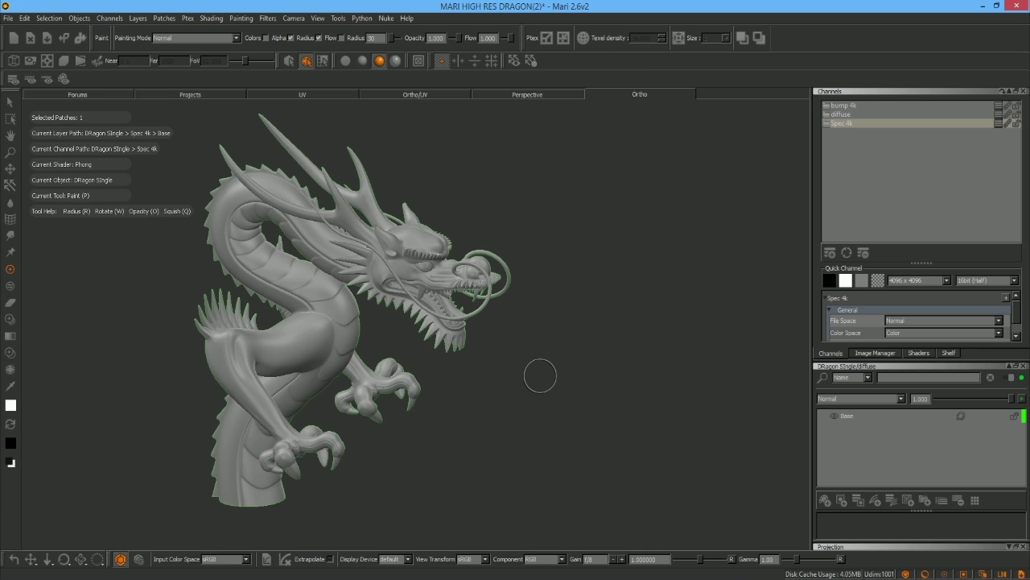
{"action": "left_click_drag", "start_coordinate": [575, 421], "coordinate": [571, 398], "text": "alt"}
{"action": "middle_click_drag", "start_coordinate": [571, 398], "coordinate": [591, 385], "text": "alt"}
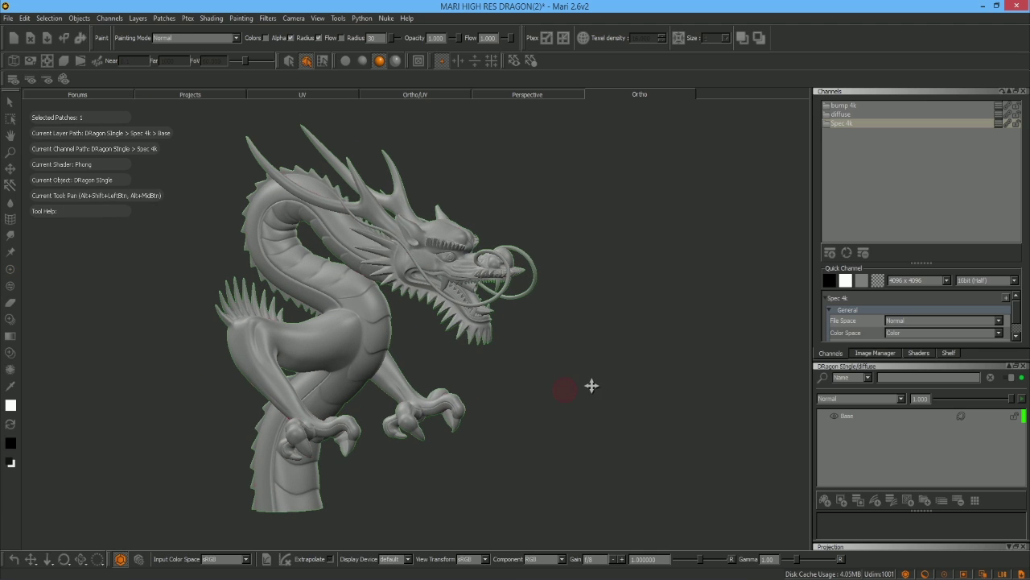
- Add a basic Color procedural layer to the diffuse channel and set its color to the saved dark blue swatch
{"action": "left_click", "coordinate": [908, 500]}
{"action": "mouse_move", "coordinate": [963, 513]}
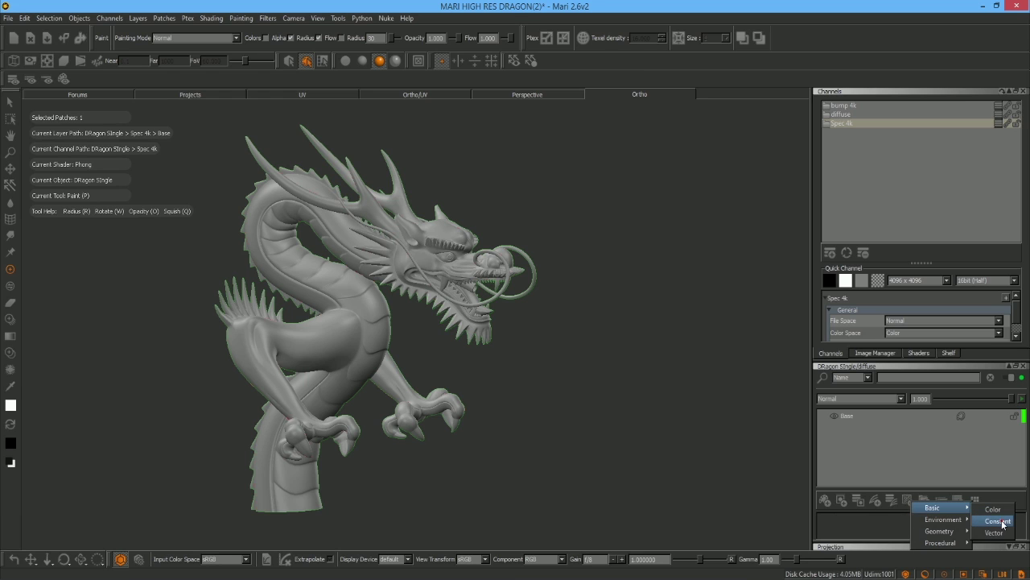
{"action": "left_click", "coordinate": [998, 521]}
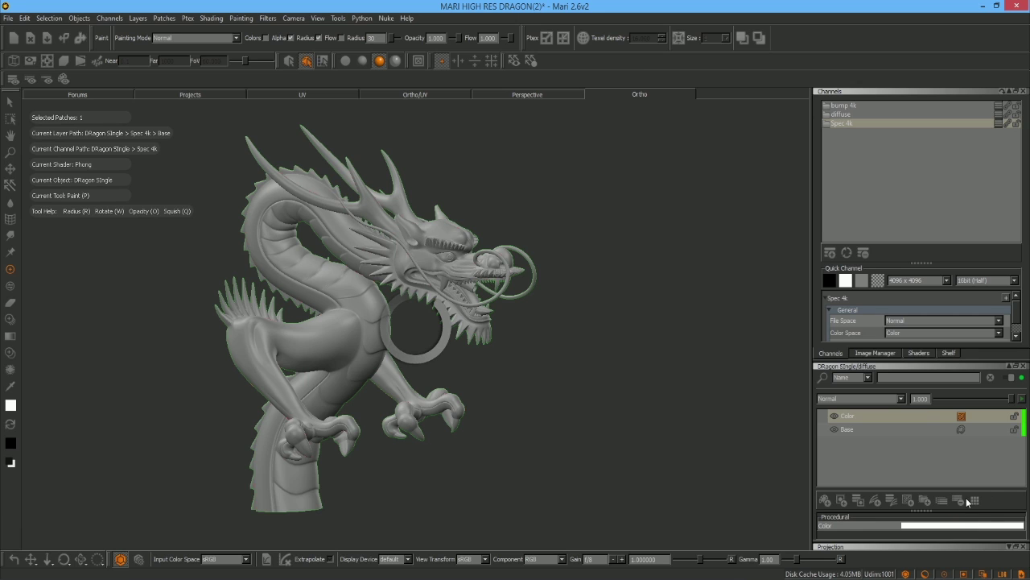
{"action": "left_click", "coordinate": [950, 525]}
{"action": "left_click", "coordinate": [432, 311]}
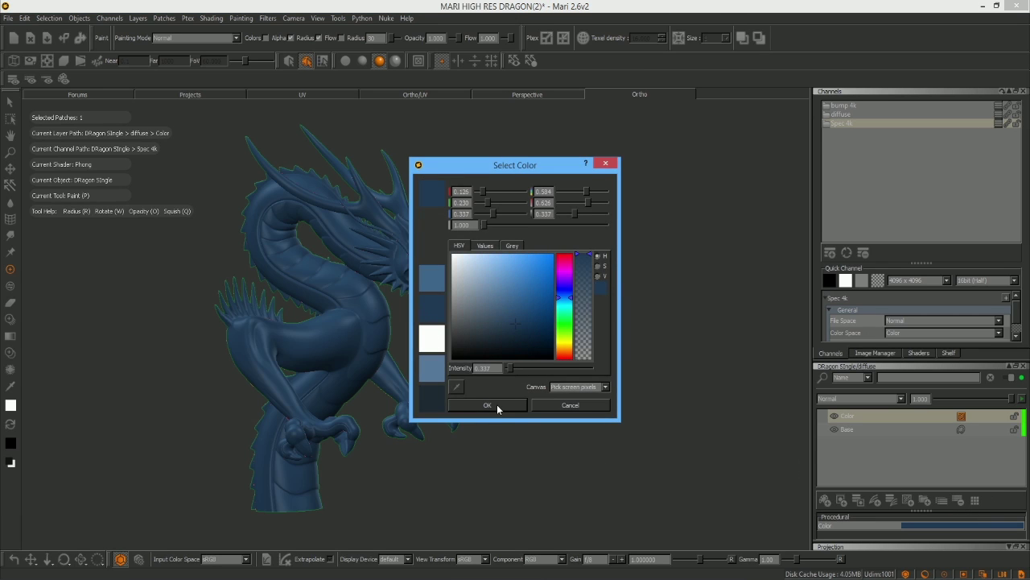
{"action": "left_click", "coordinate": [488, 405]}
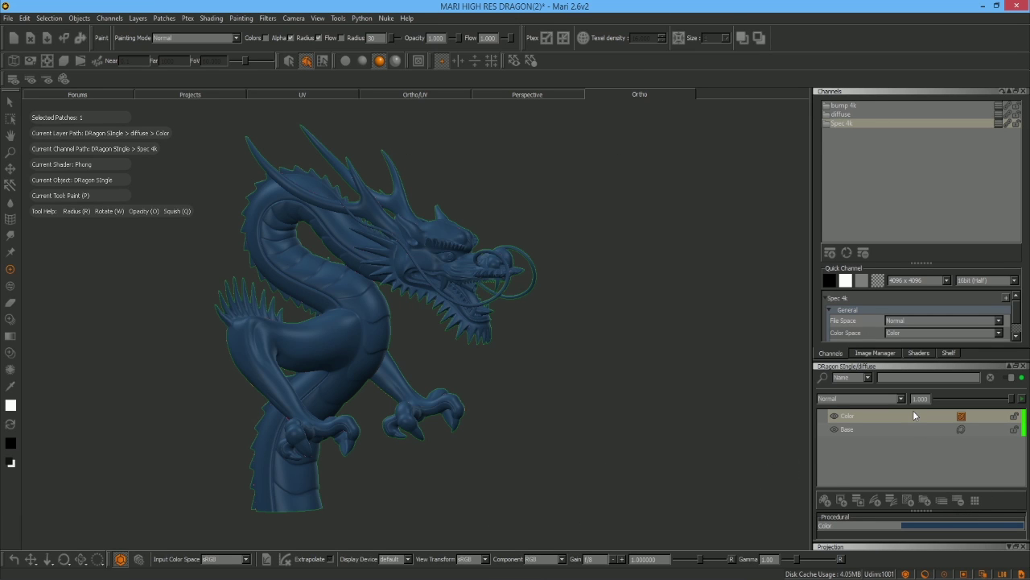
- Add a second Color procedural layer above the first in the diffuse channel and give it the saved lighter blue swatch
{"action": "left_click", "coordinate": [907, 500]}
{"action": "mouse_move", "coordinate": [948, 516]}
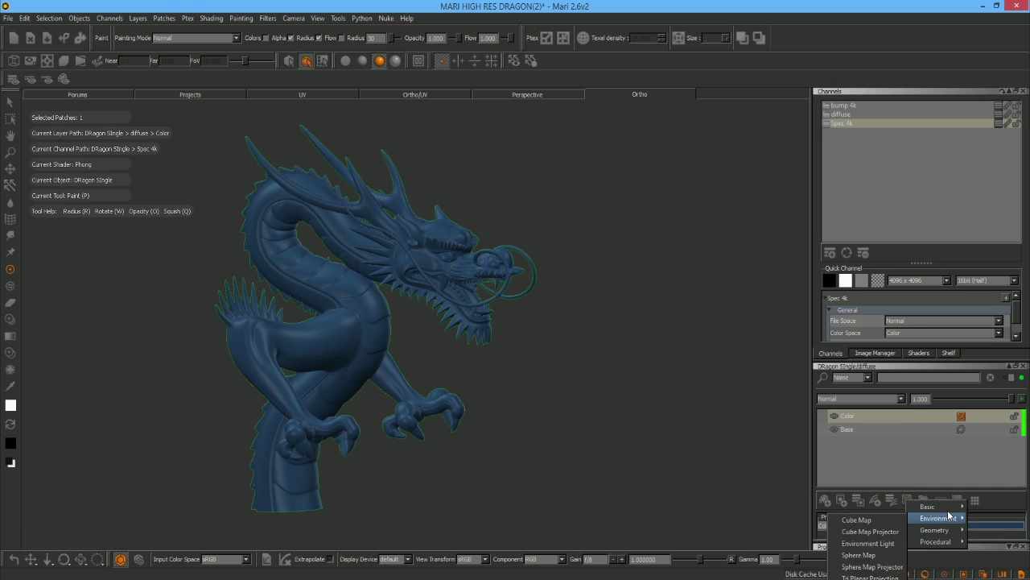
{"action": "left_click", "coordinate": [985, 509]}
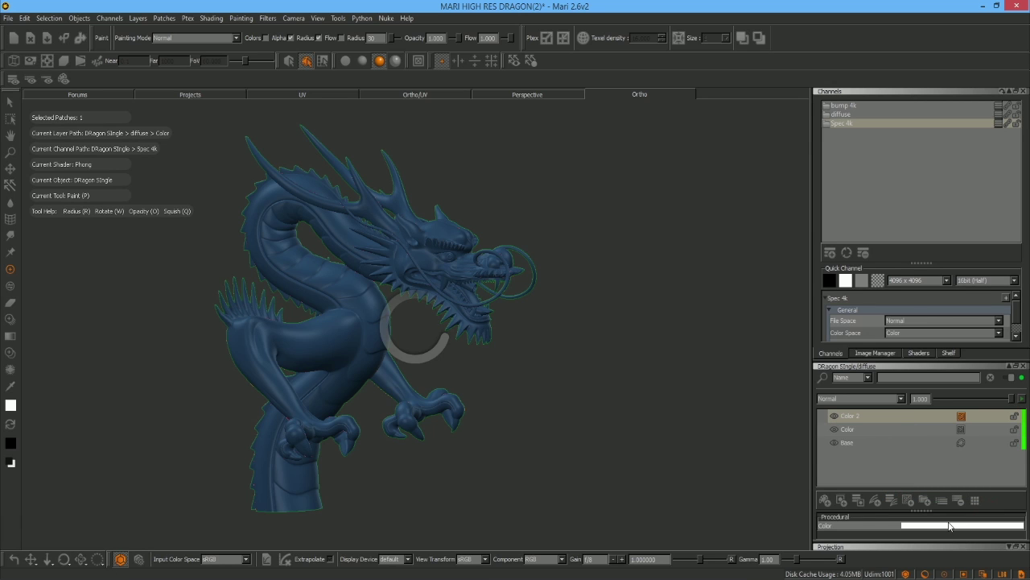
{"action": "left_click", "coordinate": [950, 524]}
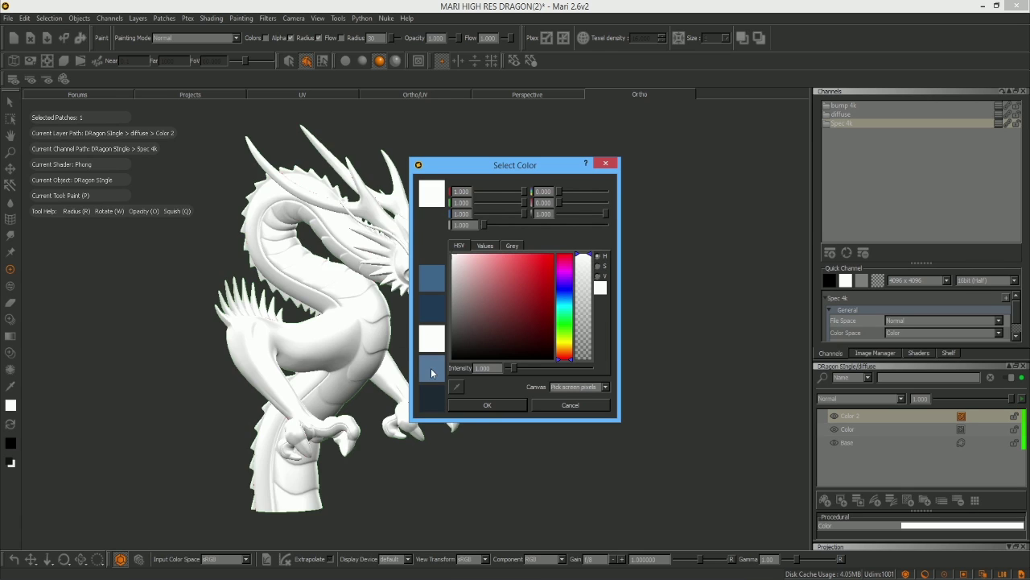
{"action": "left_click", "coordinate": [431, 369]}
{"action": "left_click", "coordinate": [487, 405]}
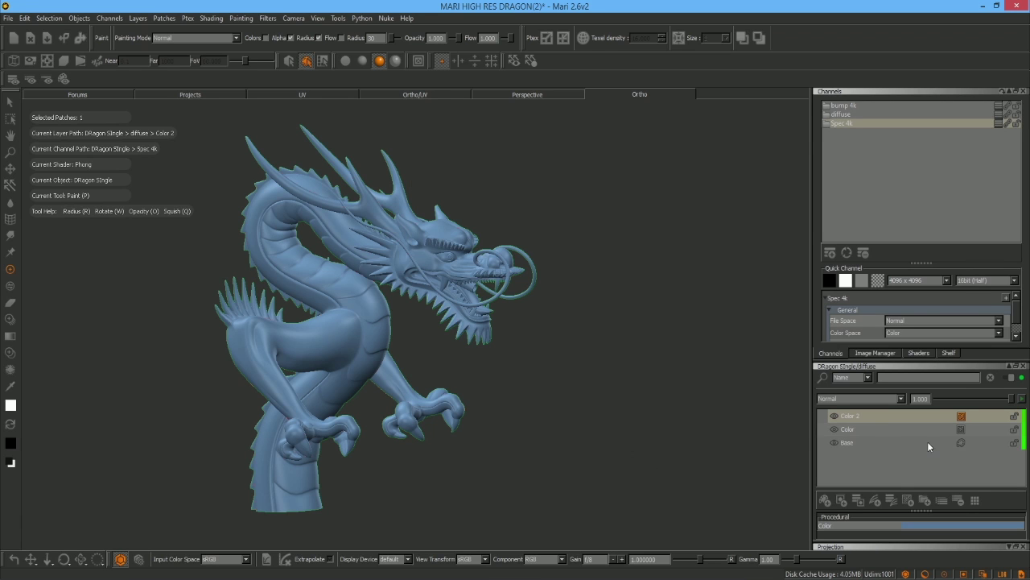
- Add a mask stack to the Color 2 layer, open it and dock it beside the viewport
{"action": "left_click", "coordinate": [835, 416]}
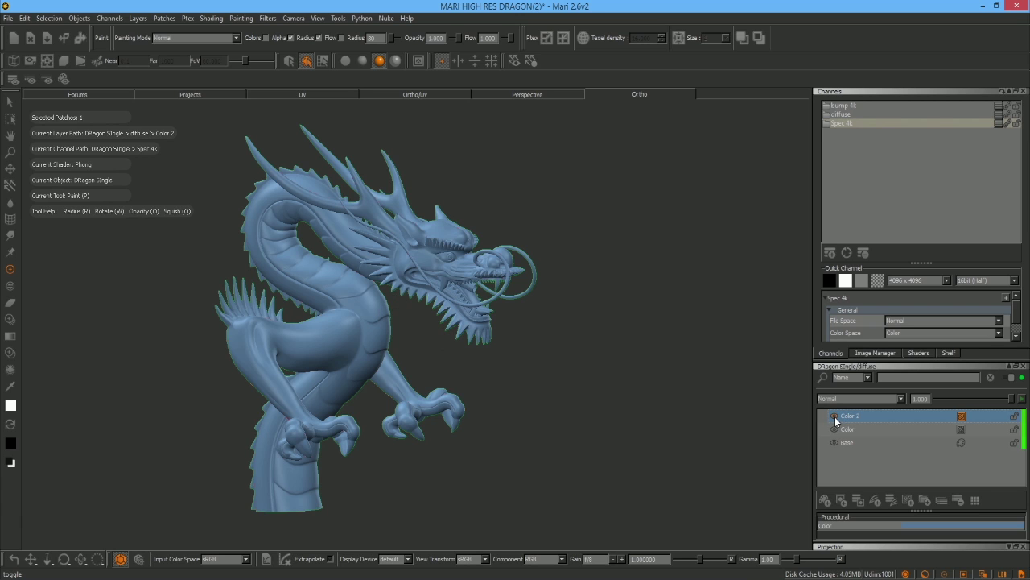
{"action": "left_click", "coordinate": [835, 417]}
{"action": "left_click", "coordinate": [858, 500]}
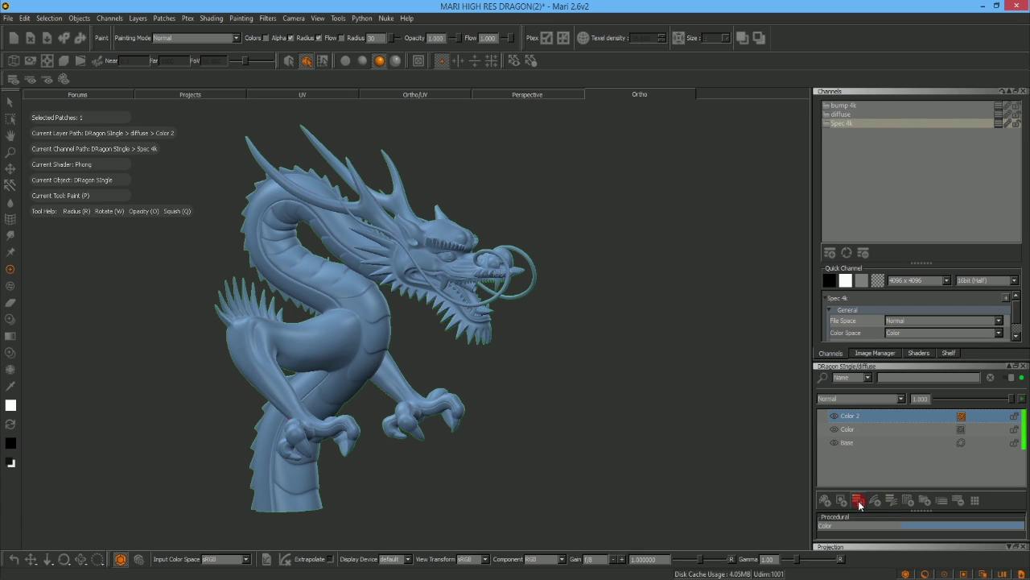
{"action": "left_click", "coordinate": [977, 418]}
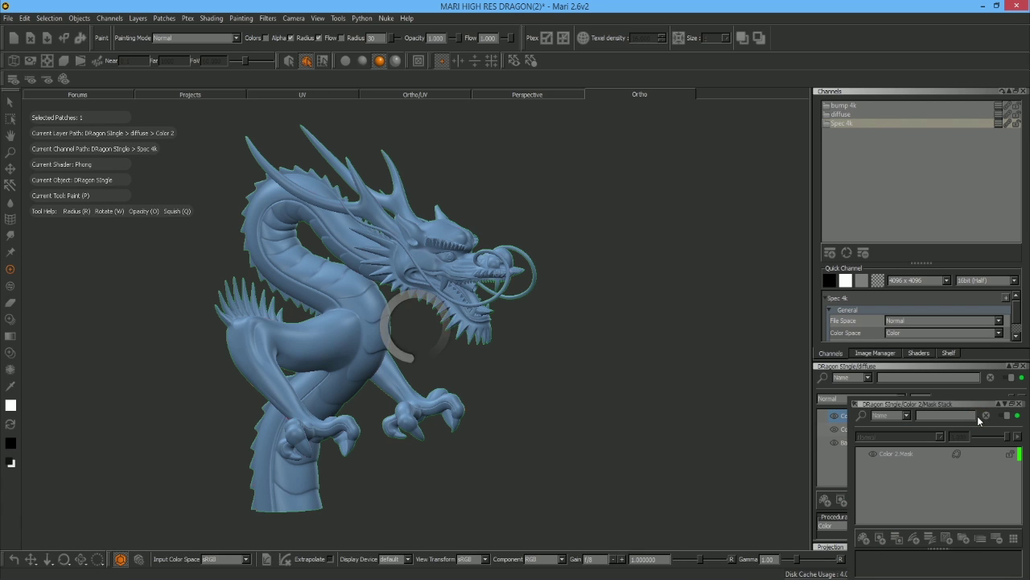
{"action": "left_click_drag", "start_coordinate": [671, 442], "coordinate": [60, 472]}
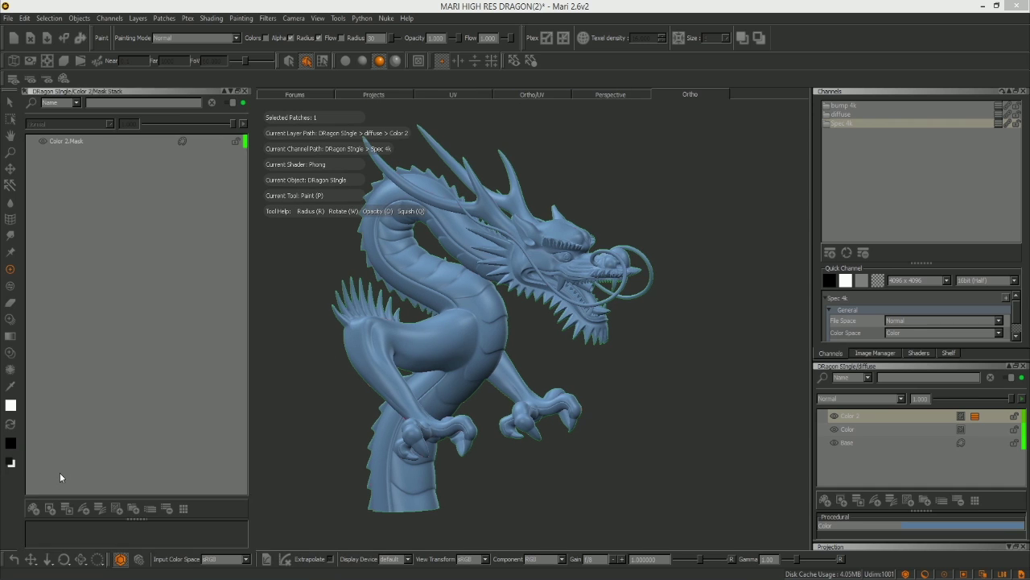
- Add a procedural Oil layer to the mask stack of Color 2
{"action": "left_click", "coordinate": [117, 510]}
{"action": "mouse_move", "coordinate": [164, 556]}
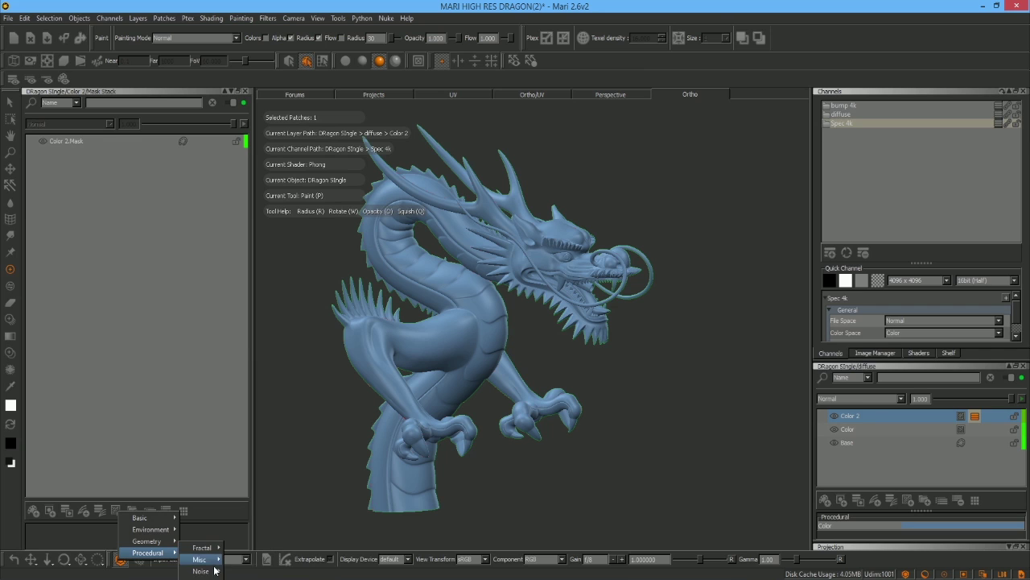
{"action": "left_click", "coordinate": [240, 561]}
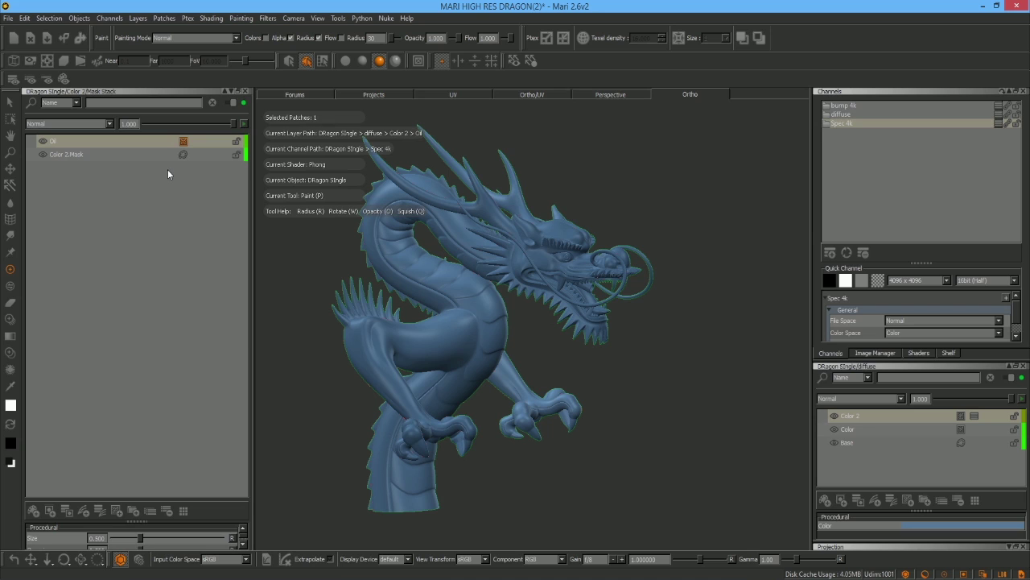
- Enlarge the Oil layer's settings area and set Size to 0.100, Organicness to 1.701 and Roughness to 0.624
{"action": "left_click", "coordinate": [183, 141]}
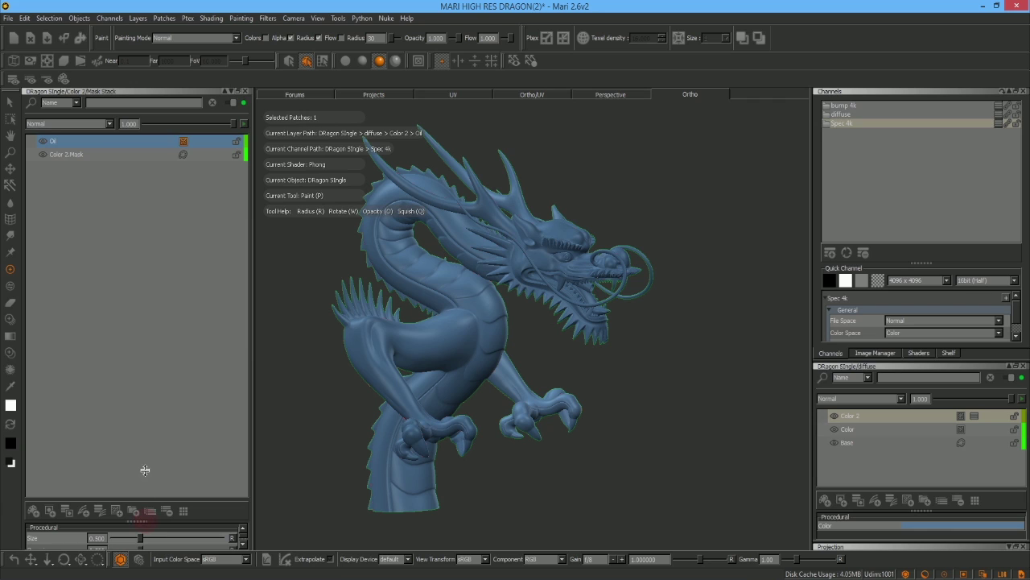
{"action": "left_click_drag", "start_coordinate": [136, 523], "coordinate": [136, 491]}
{"action": "left_click_drag", "start_coordinate": [139, 521], "coordinate": [168, 399]}
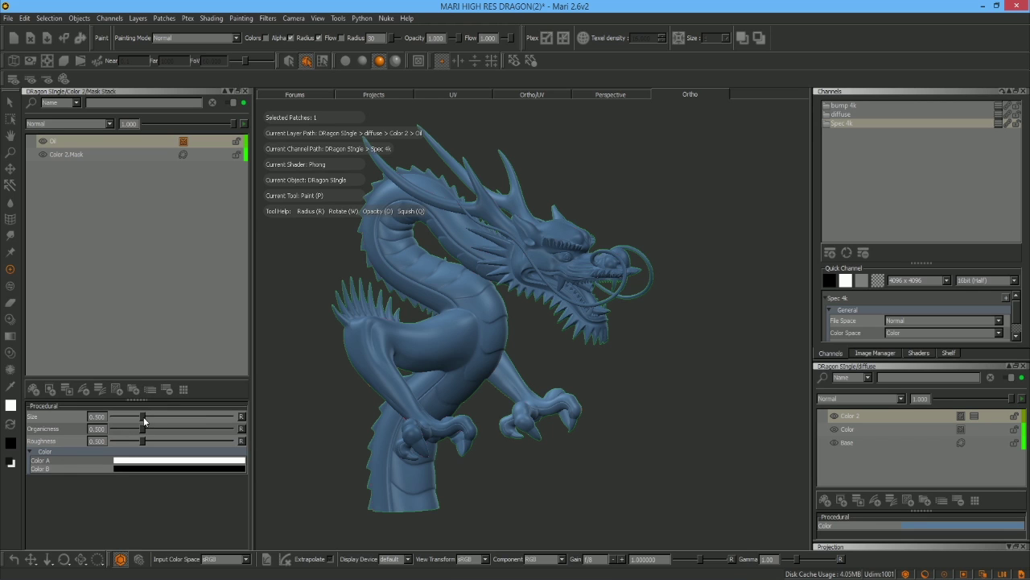
{"action": "left_click_drag", "start_coordinate": [141, 419], "coordinate": [213, 427]}
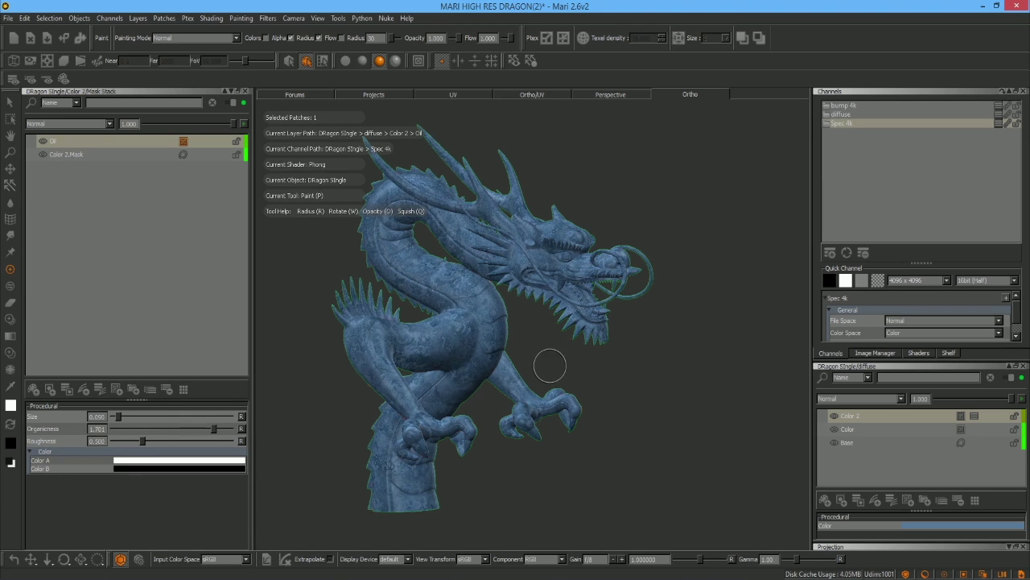
{"action": "scroll", "coordinate": [549, 364], "scroll_direction": "up", "scroll_amount": 5}
{"action": "scroll", "coordinate": [549, 370], "scroll_direction": "up", "scroll_amount": 5}
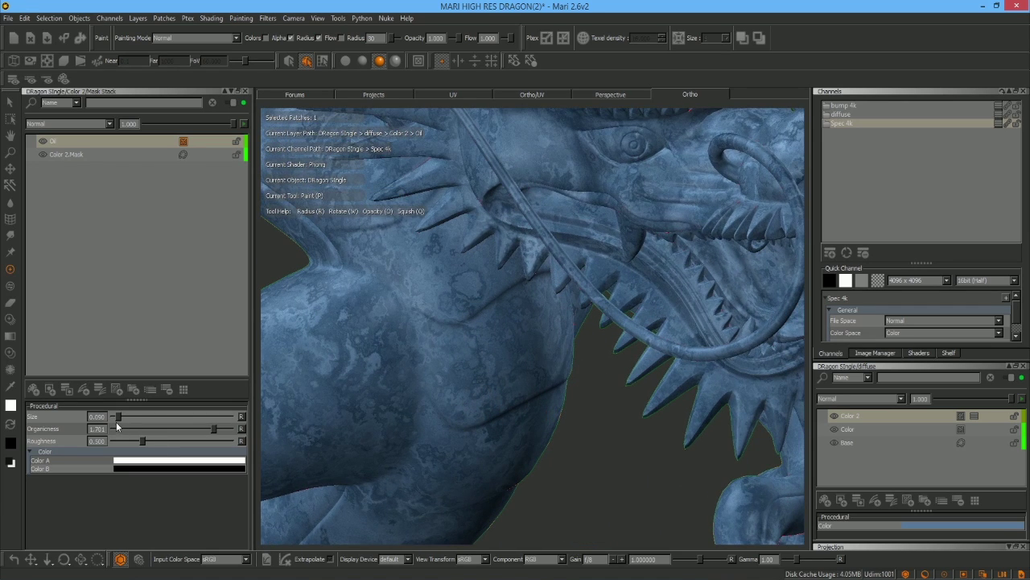
{"action": "left_click_drag", "start_coordinate": [118, 420], "coordinate": [127, 439]}
{"action": "mouse_move", "coordinate": [556, 402]}
{"action": "left_mouse_down", "text": "alt"}
{"action": "mouse_move", "coordinate": [575, 426]}
{"action": "mouse_move", "coordinate": [494, 437]}
{"action": "mouse_move", "coordinate": [457, 456]}
{"action": "mouse_move", "coordinate": [489, 395]}
{"action": "mouse_move", "coordinate": [545, 395]}
{"action": "mouse_move", "coordinate": [534, 450]}
{"action": "mouse_move", "coordinate": [454, 425]}
{"action": "mouse_move", "coordinate": [480, 448]}
{"action": "left_mouse_up", "text": "alt"}
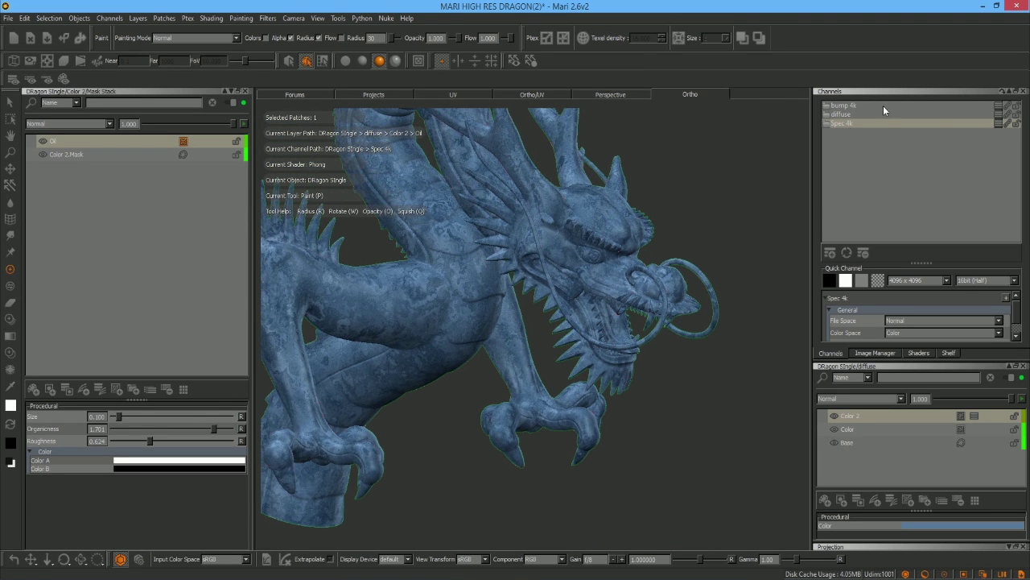
- Dock the Spec 4k layer stack below the mask stack, and move a shared copy of the Oil layer into it above Base
{"action": "left_click", "coordinate": [1001, 124]}
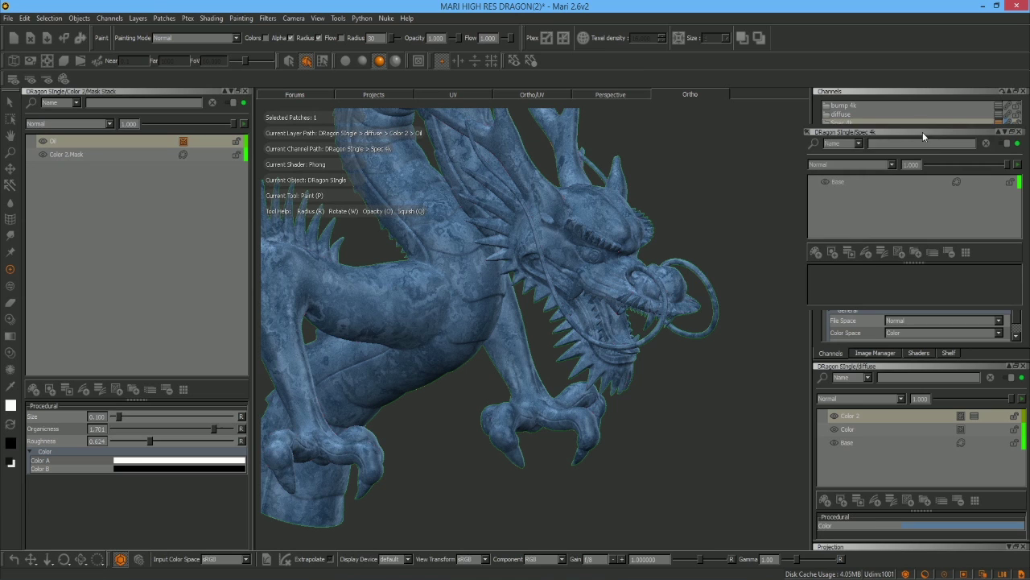
{"action": "left_click_drag", "start_coordinate": [923, 134], "coordinate": [129, 490]}
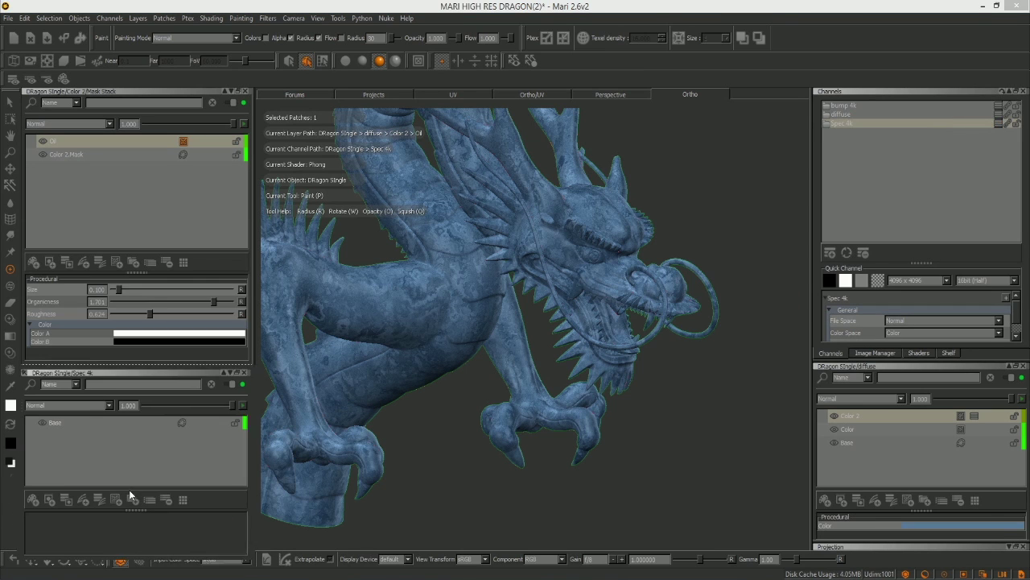
{"action": "right_click", "coordinate": [50, 141]}
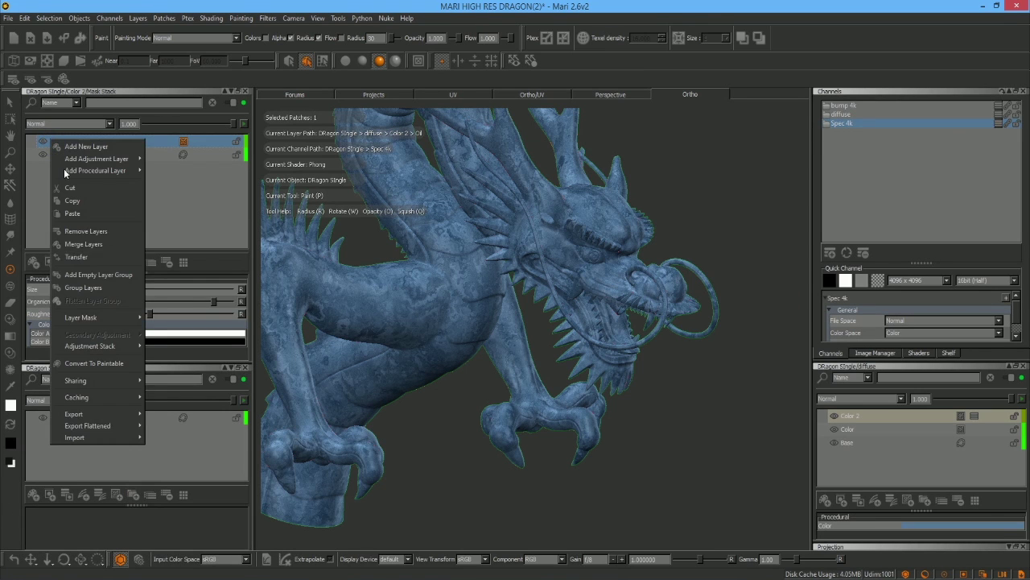
{"action": "mouse_move", "coordinate": [106, 381]}
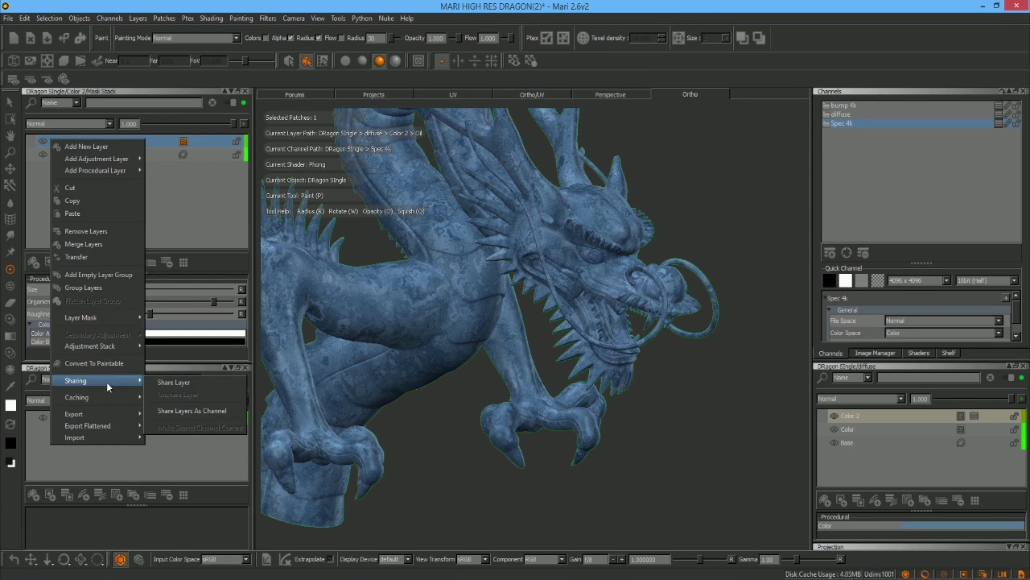
{"action": "left_click", "coordinate": [198, 383]}
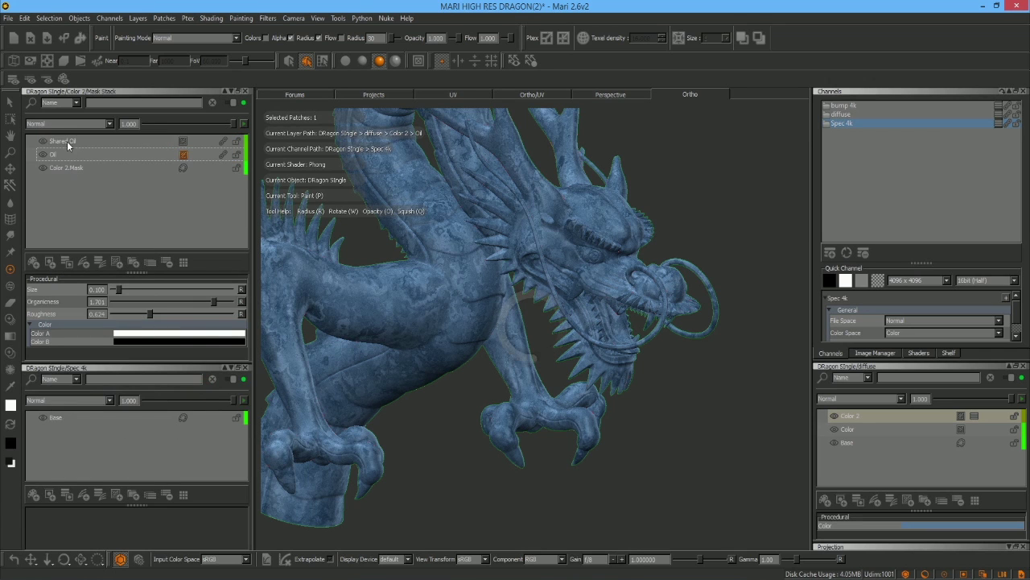
{"action": "left_click_drag", "start_coordinate": [63, 141], "coordinate": [77, 409]}
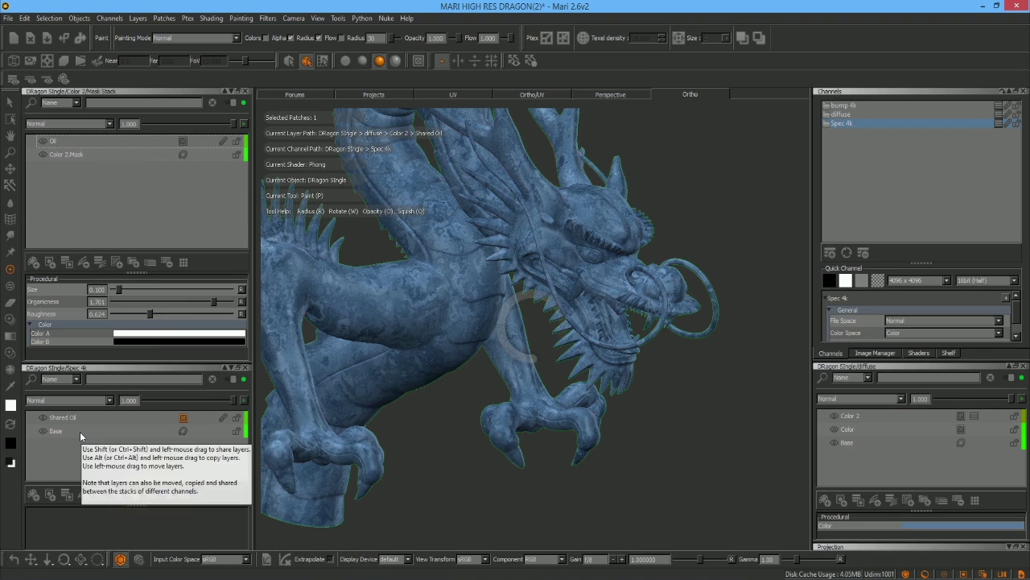
- Examine the oil pattern in the Spec 4k channel on the dragon with the Current Channel shader
{"action": "left_click_drag", "start_coordinate": [470, 393], "coordinate": [412, 384], "text": "alt"}
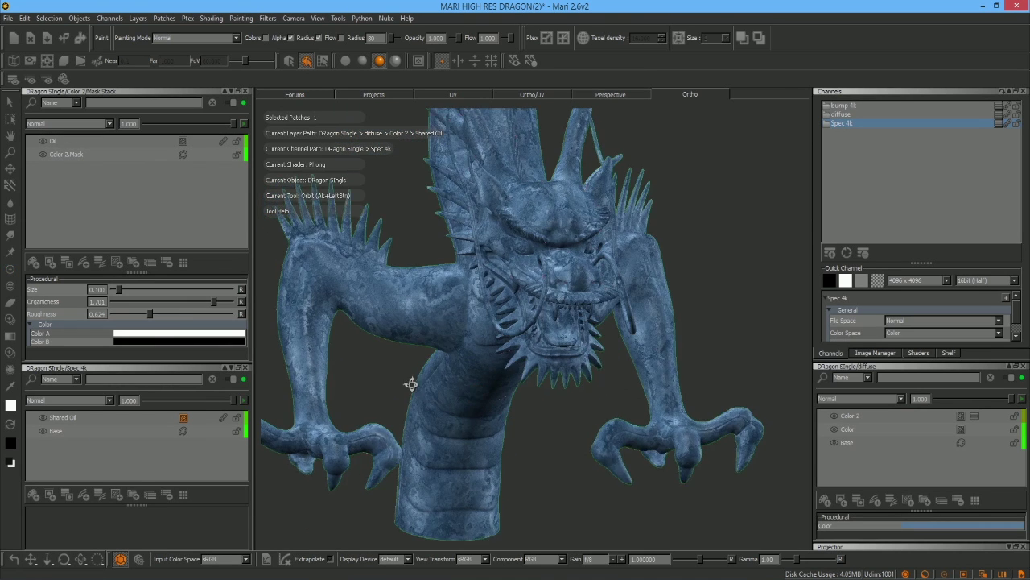
{"action": "middle_click_drag", "start_coordinate": [411, 384], "coordinate": [453, 363], "text": "alt"}
{"action": "right_click_drag", "start_coordinate": [453, 363], "coordinate": [455, 386], "text": "alt"}
{"action": "middle_click_drag", "start_coordinate": [455, 387], "coordinate": [607, 379]}
{"action": "right_click", "coordinate": [591, 403]}
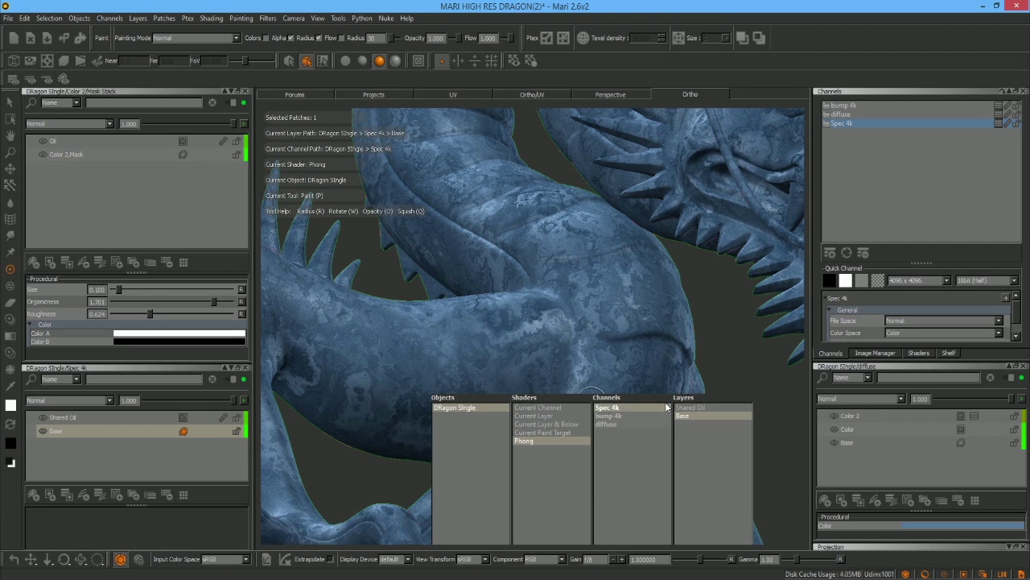
{"action": "left_click", "coordinate": [557, 415]}
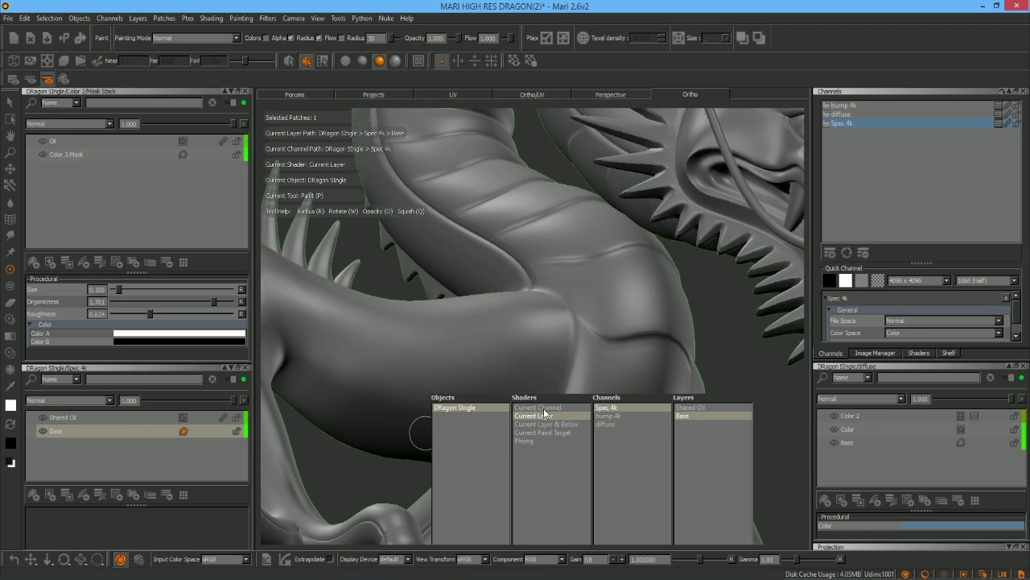
{"action": "left_click", "coordinate": [543, 408]}
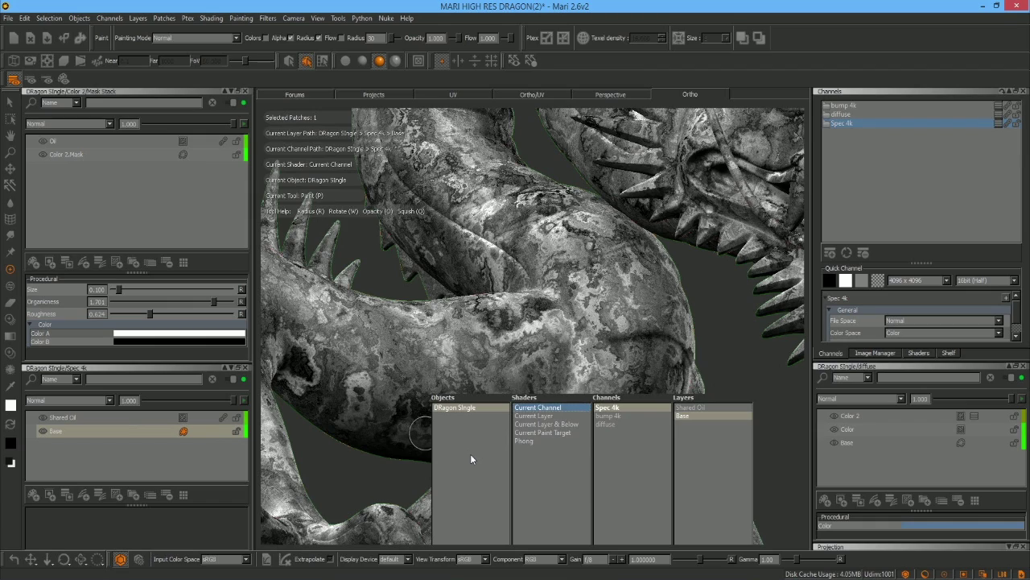
{"action": "mouse_move", "coordinate": [619, 338]}
{"action": "left_mouse_down", "text": "alt"}
{"action": "mouse_move", "coordinate": [527, 346]}
{"action": "mouse_move", "coordinate": [532, 396]}
{"action": "mouse_move", "coordinate": [587, 394]}
{"action": "mouse_move", "coordinate": [642, 452]}
{"action": "mouse_move", "coordinate": [571, 467]}
{"action": "mouse_move", "coordinate": [563, 425]}
{"action": "left_mouse_up", "text": "alt"}
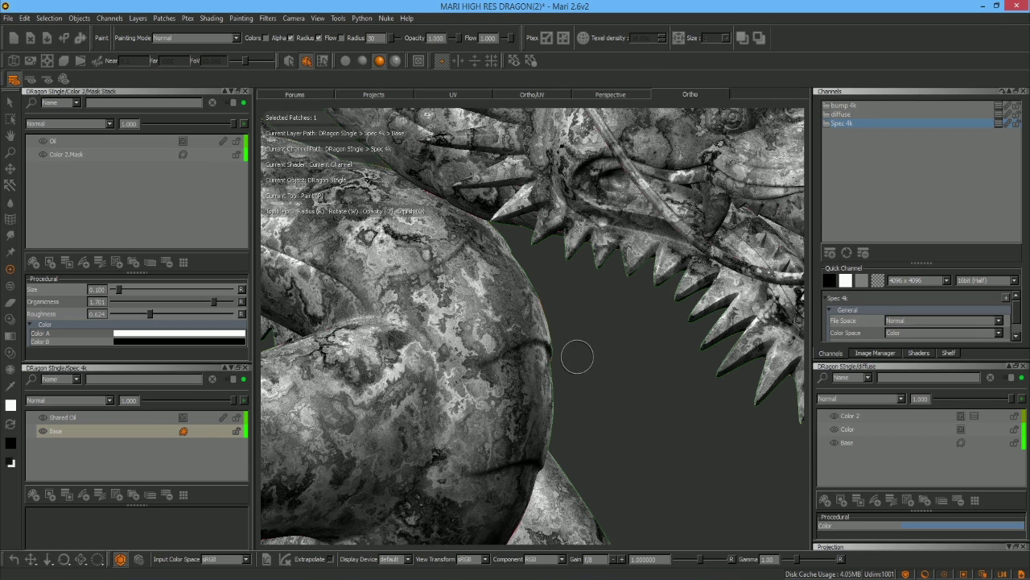
- Switch the dragon's display back to the Phong shader
{"action": "key", "text": "Tab"}
{"action": "left_click", "coordinate": [523, 395]}
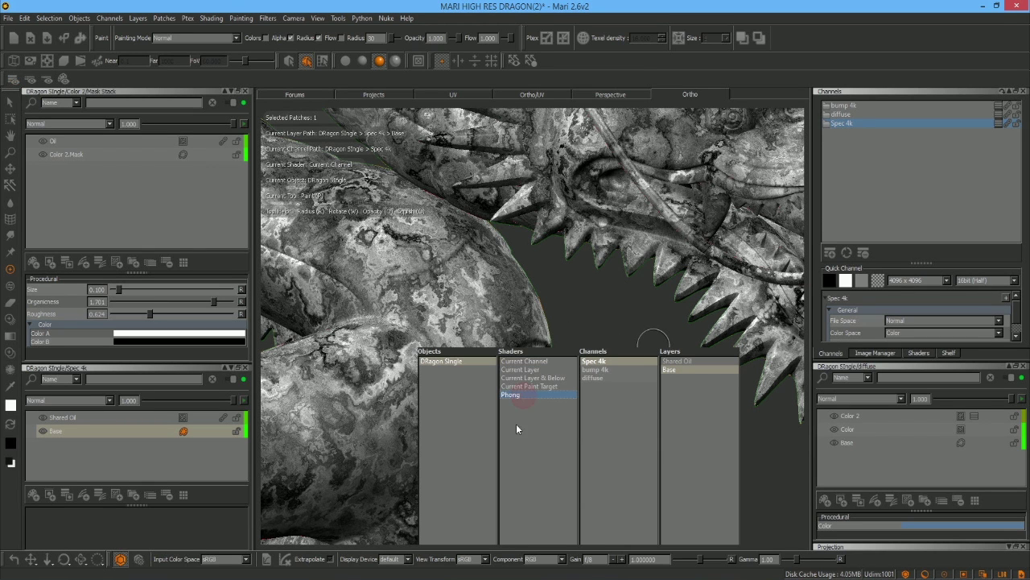
{"action": "key", "text": "Tab"}
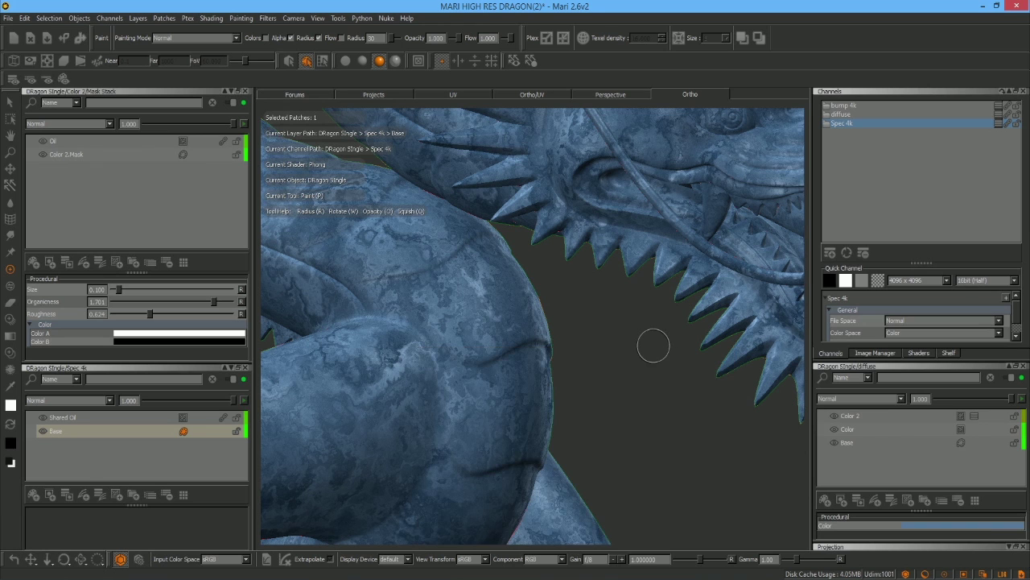
{"action": "left_click", "coordinate": [999, 106]}
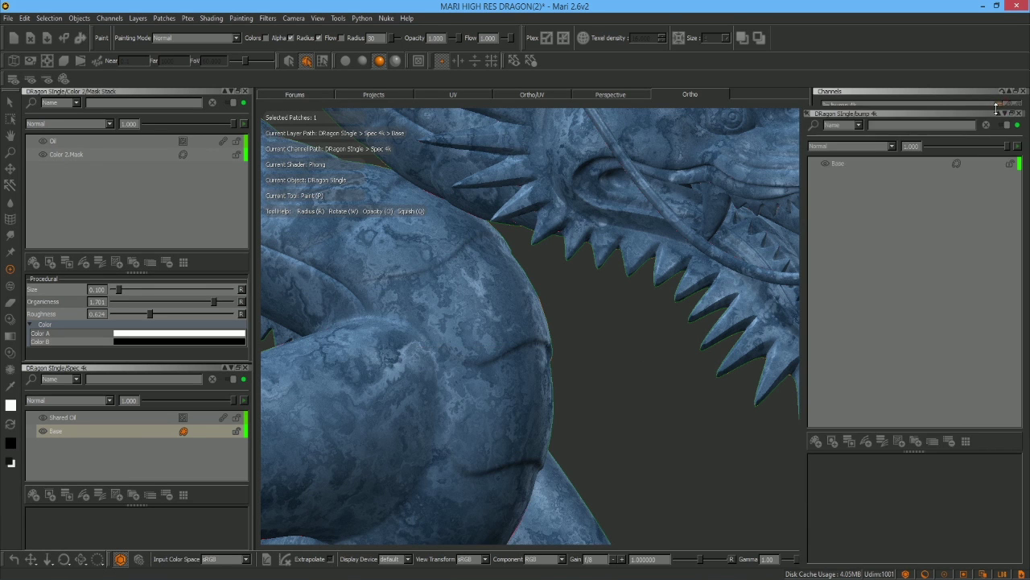
{"action": "left_click", "coordinate": [996, 103]}
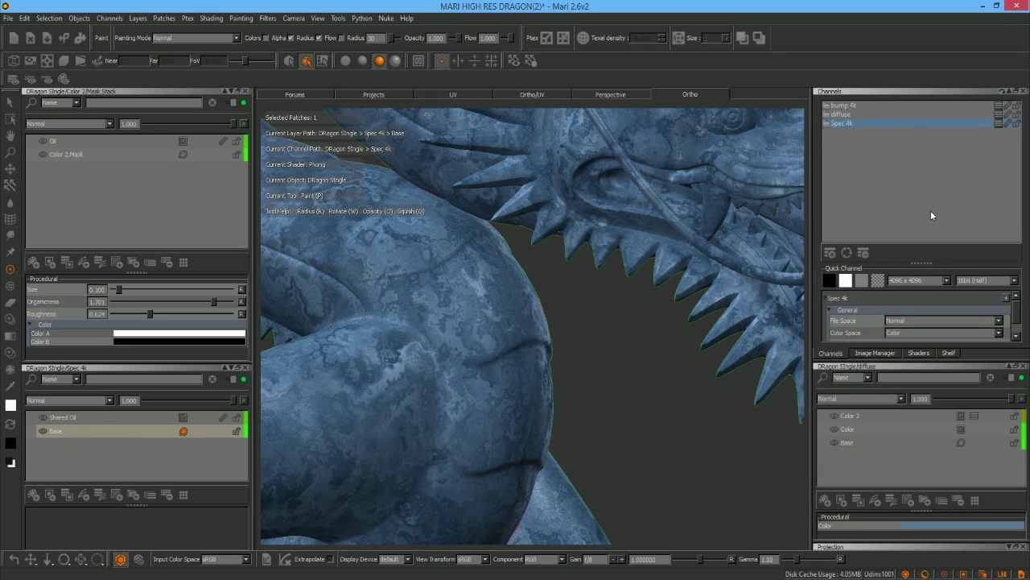
{"action": "left_click", "coordinate": [999, 107]}
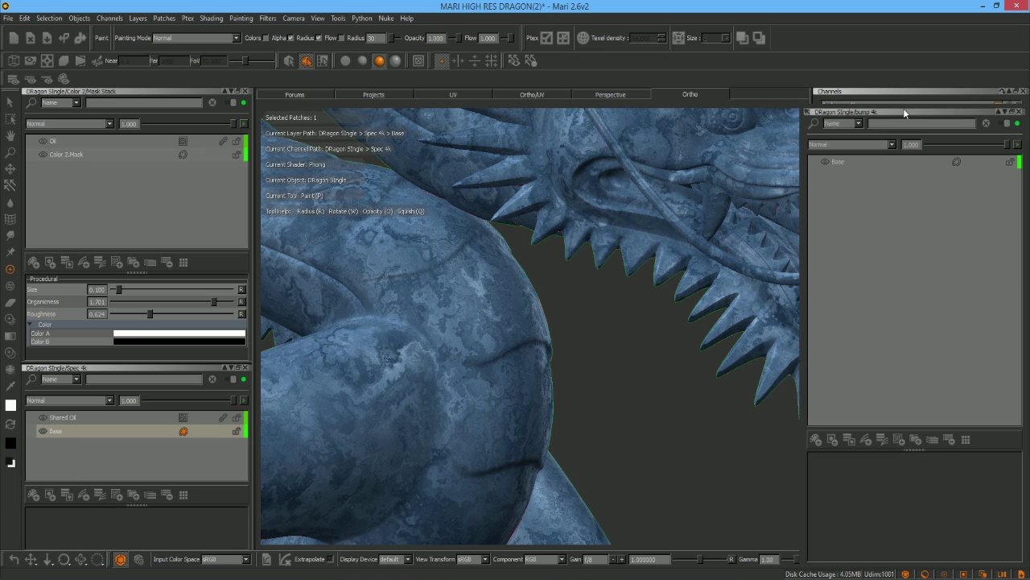
{"action": "left_click_drag", "start_coordinate": [906, 115], "coordinate": [129, 99]}
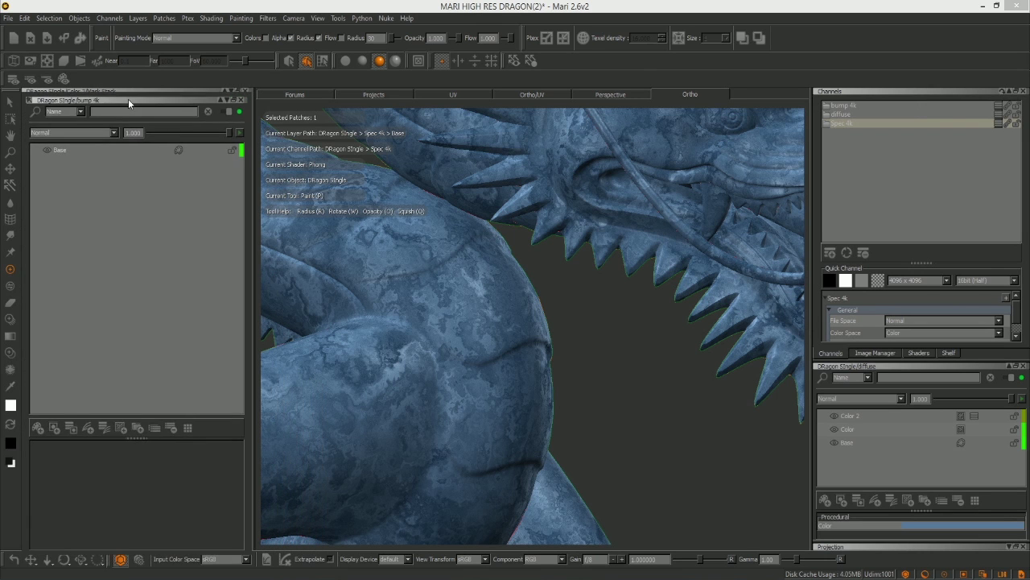
{"action": "left_click", "coordinate": [243, 97]}
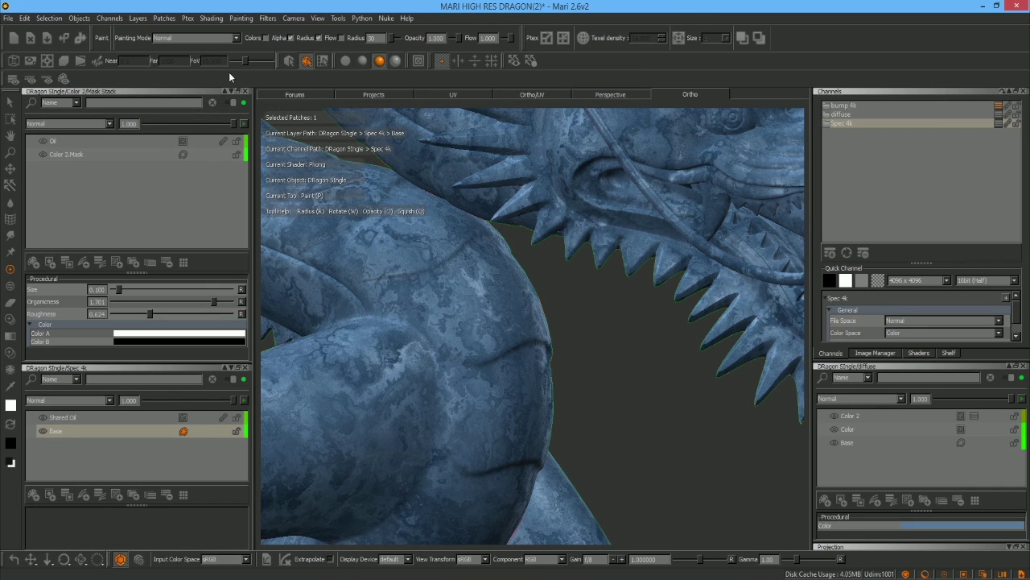
- Open the bump 4k layer stack and dock it as a tab together with the Color 2 mask stack
{"action": "left_click", "coordinate": [999, 107]}
{"action": "left_click_drag", "start_coordinate": [915, 120], "coordinate": [127, 157]}
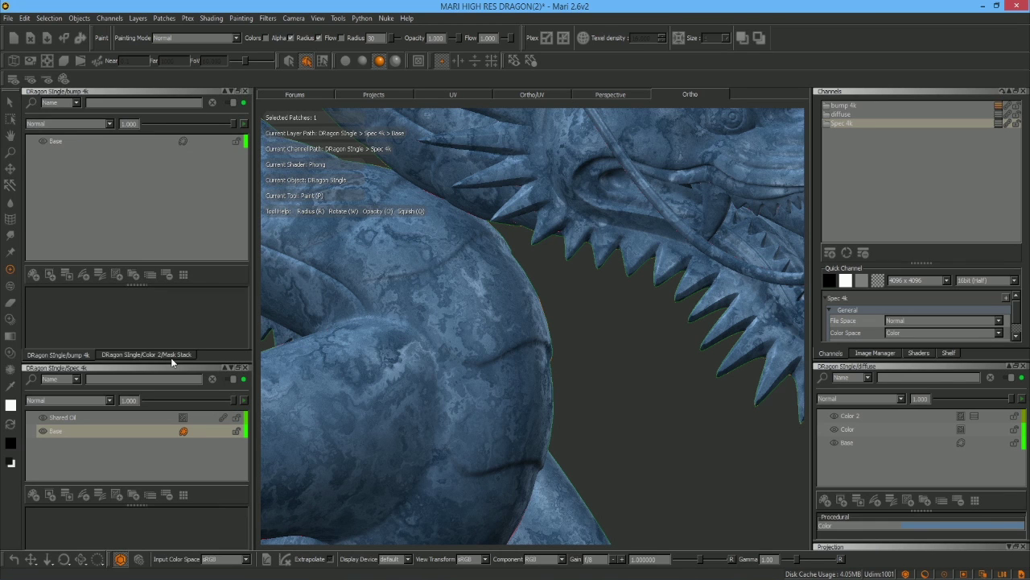
- Create another shared copy of the Shared Oil layer in Spec 4k and move it into the bump 4k stack above Base
{"action": "left_click", "coordinate": [67, 417]}
{"action": "right_click", "coordinate": [70, 417]}
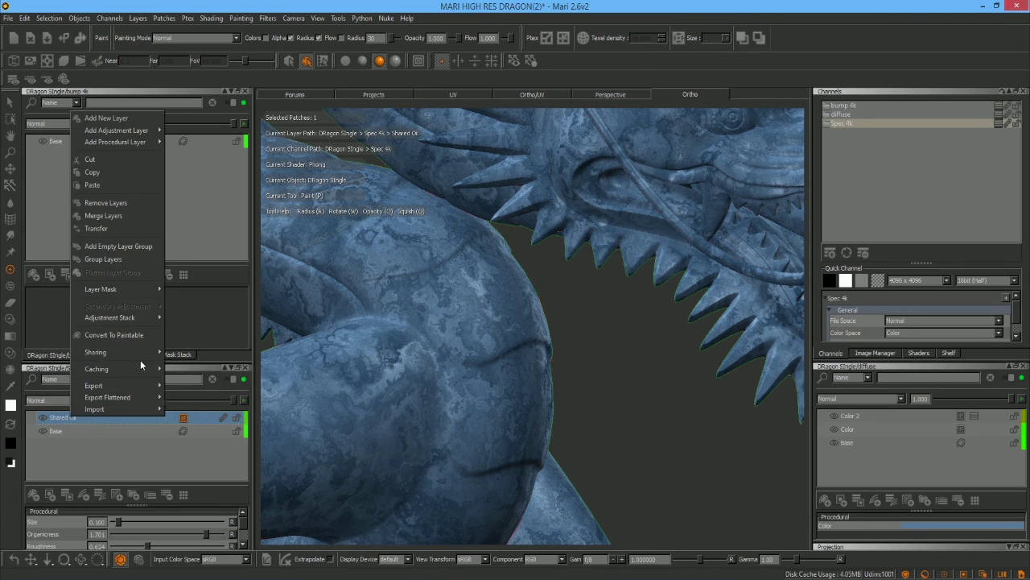
{"action": "mouse_move", "coordinate": [149, 354]}
{"action": "left_click", "coordinate": [217, 354]}
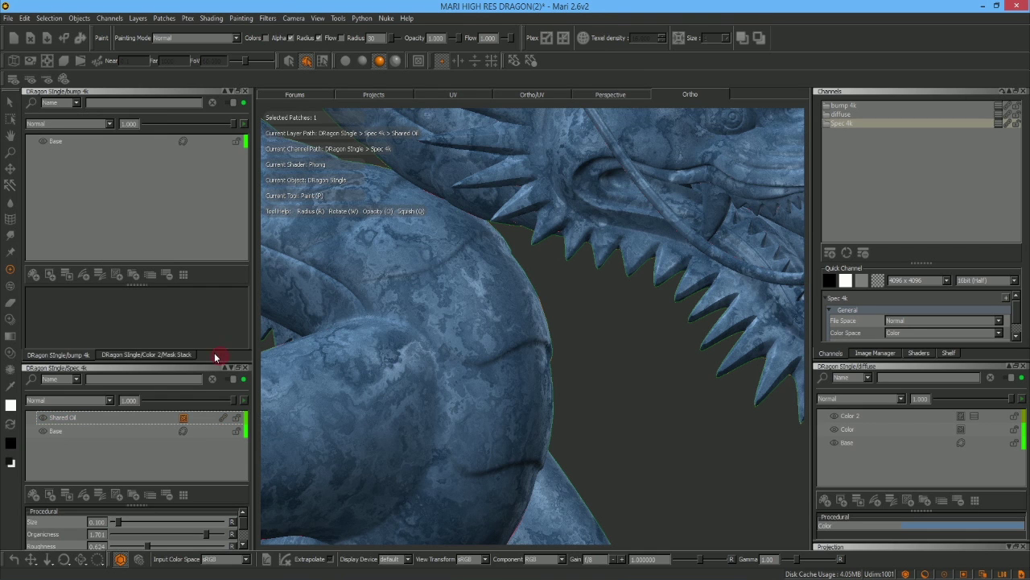
{"action": "left_click", "coordinate": [69, 416]}
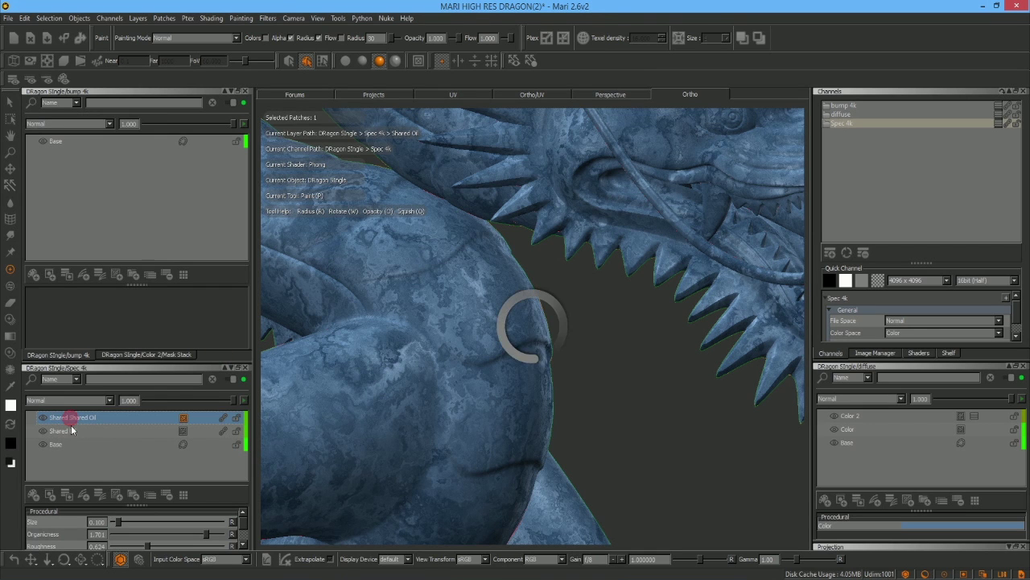
{"action": "left_click_drag", "start_coordinate": [41, 217], "coordinate": [31, 140]}
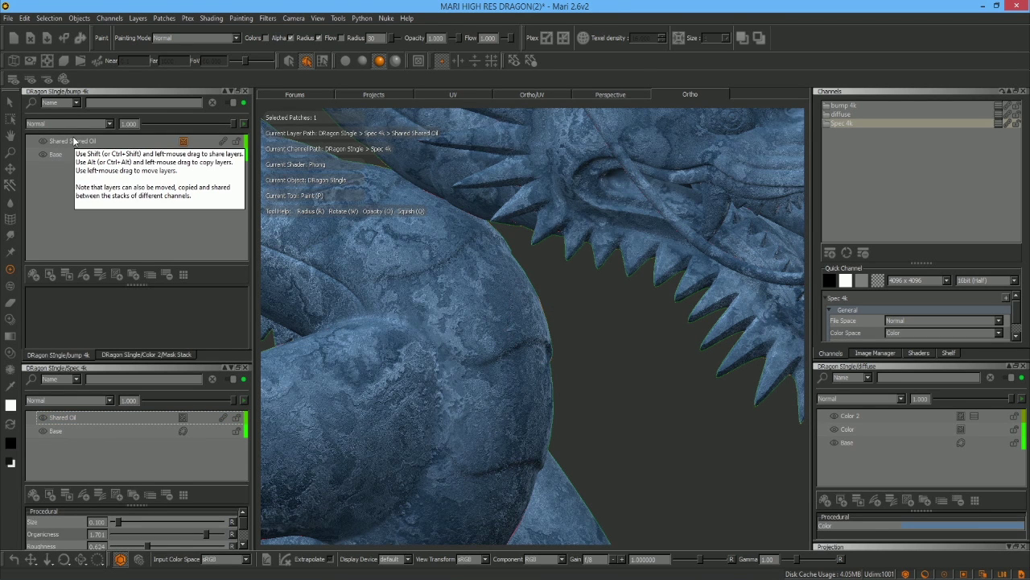
- Set the opacity of the shared oil layer in the bump 4k stack to 0.199
{"action": "left_click_drag", "start_coordinate": [582, 346], "coordinate": [520, 343], "text": "alt"}
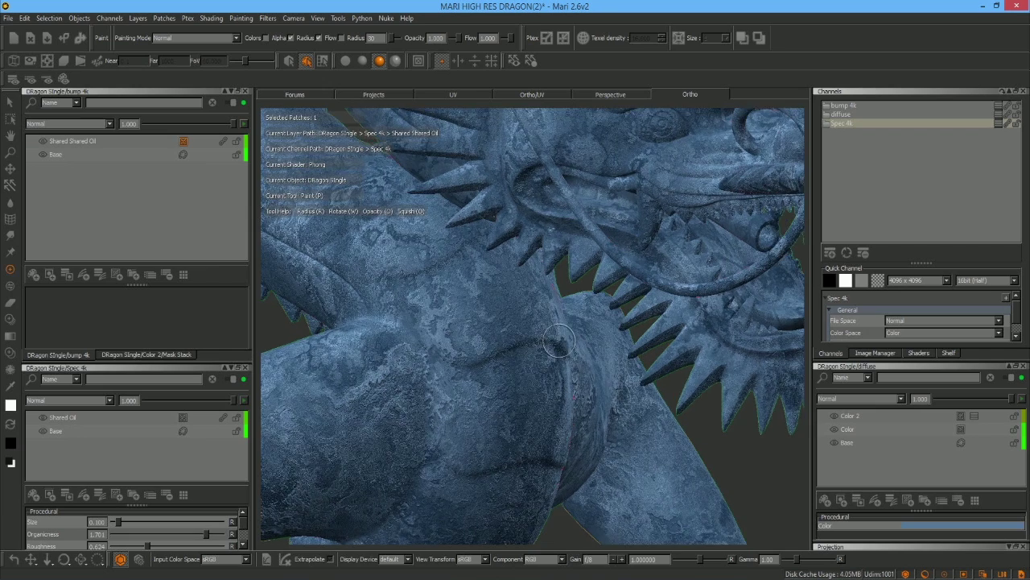
{"action": "right_click_drag", "start_coordinate": [520, 343], "coordinate": [508, 341], "text": "alt"}
{"action": "left_click", "coordinate": [88, 141]}
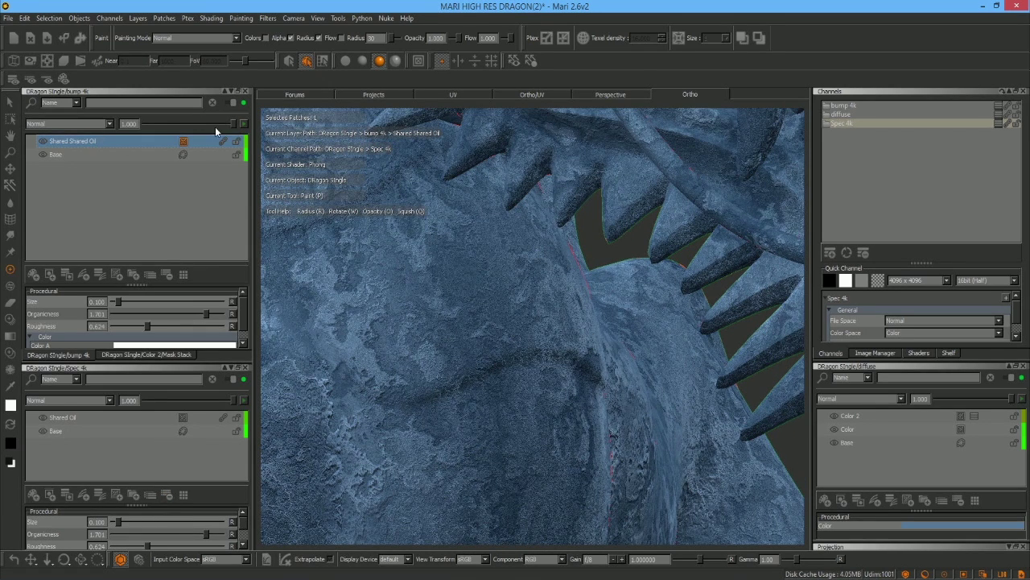
{"action": "left_click_drag", "start_coordinate": [231, 125], "coordinate": [167, 135]}
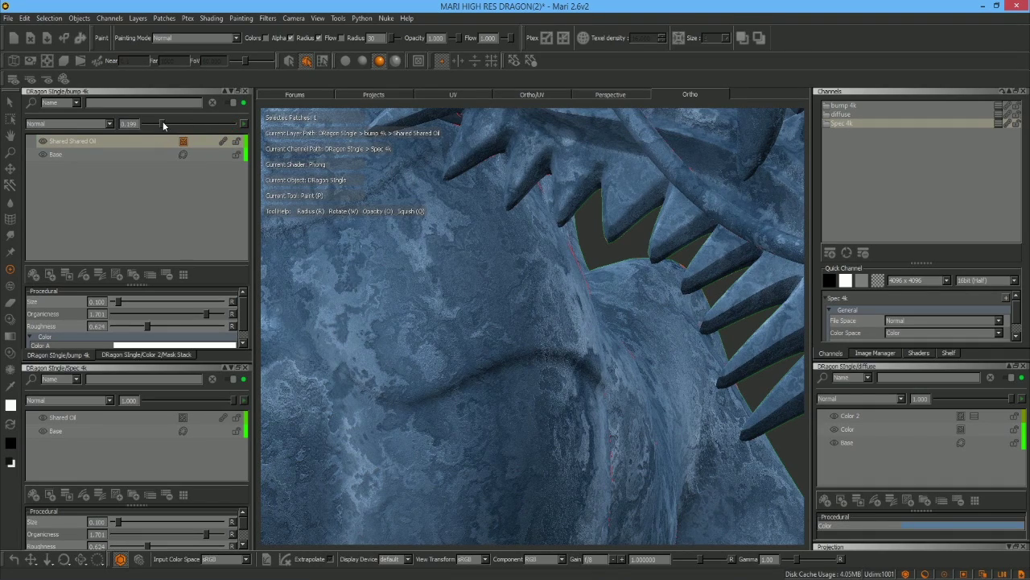
- Examine the softened oil bump on the dragon's head, jaw spikes and neck
{"action": "left_click_drag", "start_coordinate": [580, 301], "coordinate": [467, 318], "text": "alt"}
{"action": "right_click_drag", "start_coordinate": [467, 318], "coordinate": [467, 349], "text": "alt"}
{"action": "left_click_drag", "start_coordinate": [466, 350], "coordinate": [486, 372], "text": "alt"}
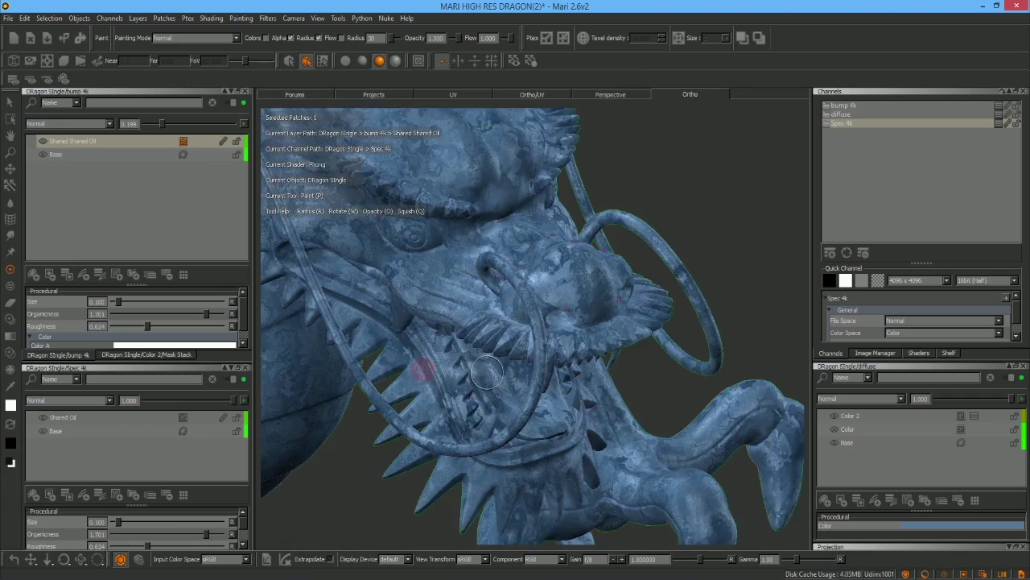
{"action": "middle_click_drag", "start_coordinate": [487, 372], "coordinate": [451, 386]}
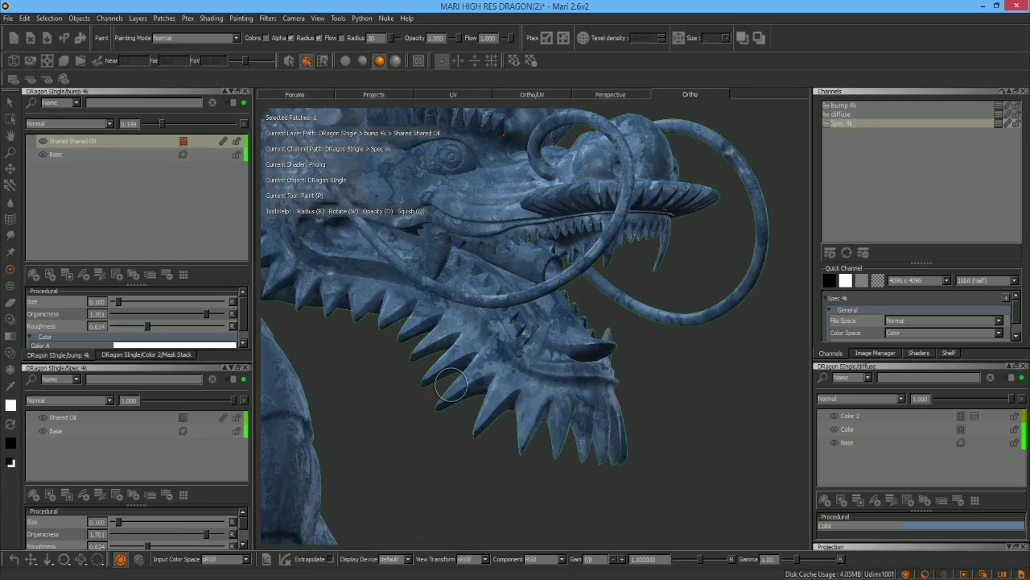
{"action": "left_click_drag", "start_coordinate": [450, 386], "coordinate": [579, 378], "text": "alt"}
{"action": "right_click_drag", "start_coordinate": [580, 379], "coordinate": [664, 415], "text": "alt"}
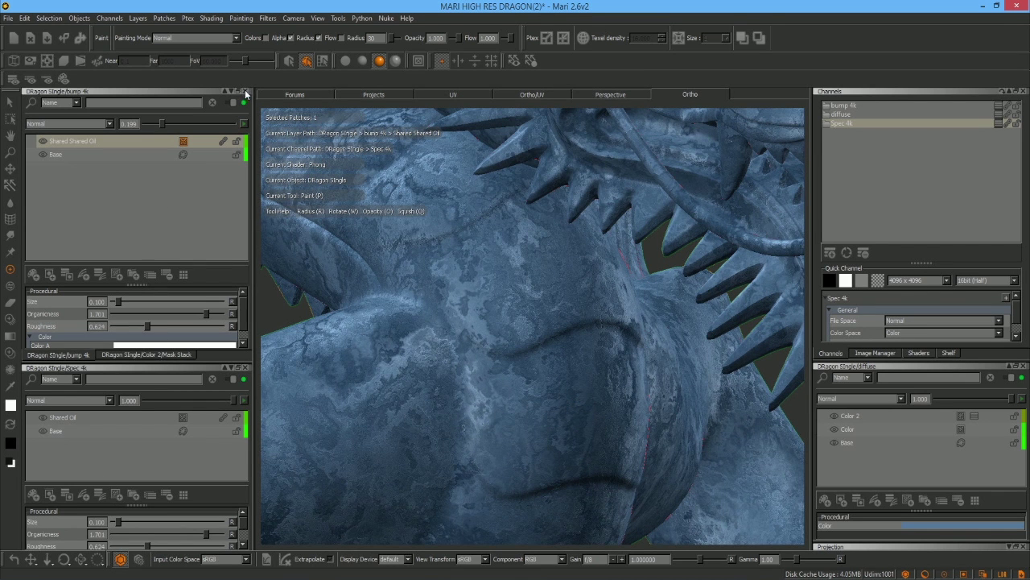
- Return to the Color 2 mask stack and add a new paintable layer above Oil
{"action": "left_click", "coordinate": [139, 355]}
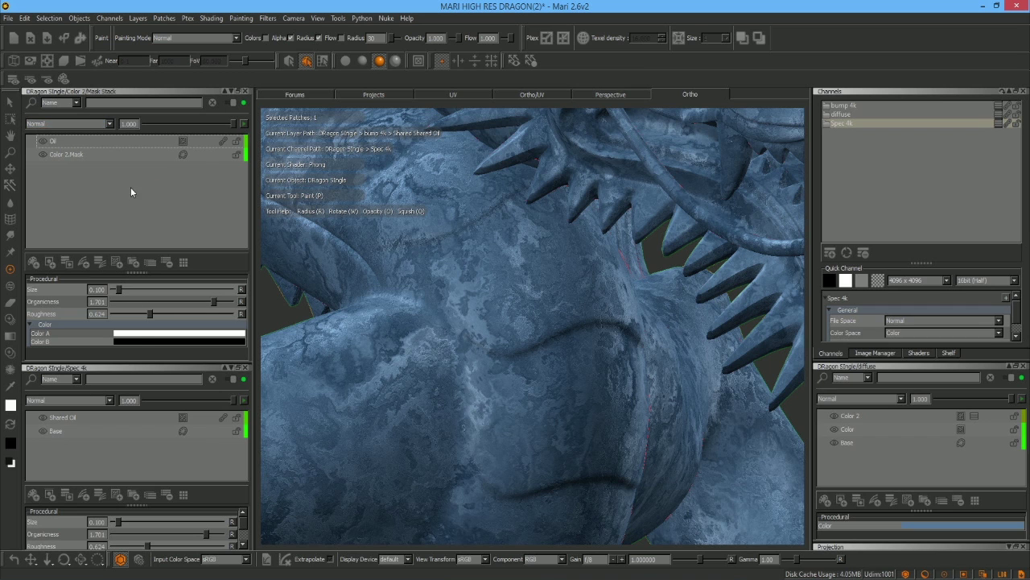
{"action": "left_click", "coordinate": [68, 144]}
{"action": "left_click", "coordinate": [33, 262]}
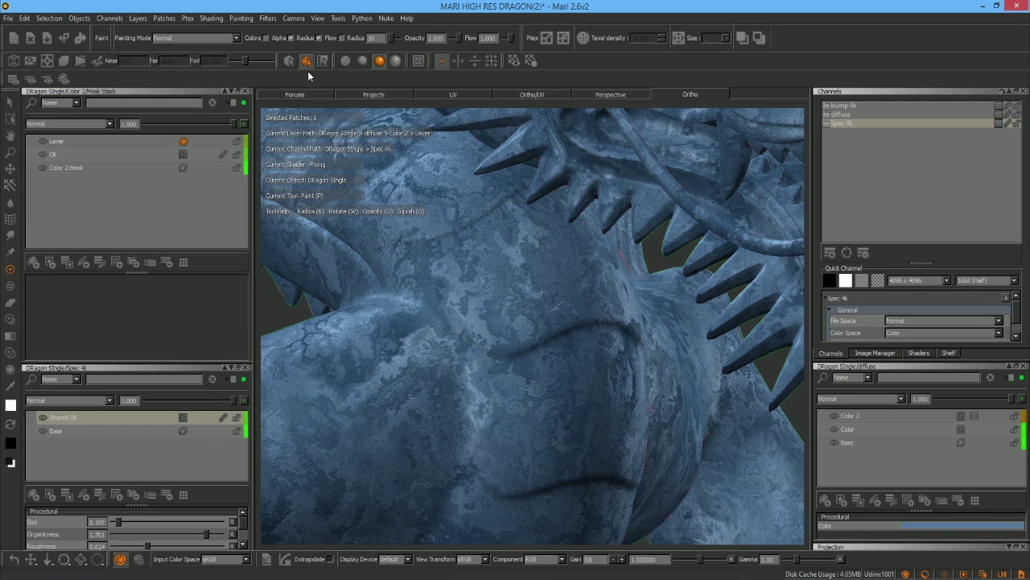
- Select all faces of the dragon's ribbed belly strip with a smart Connectedness selection in face mode
{"action": "key", "text": "s"}
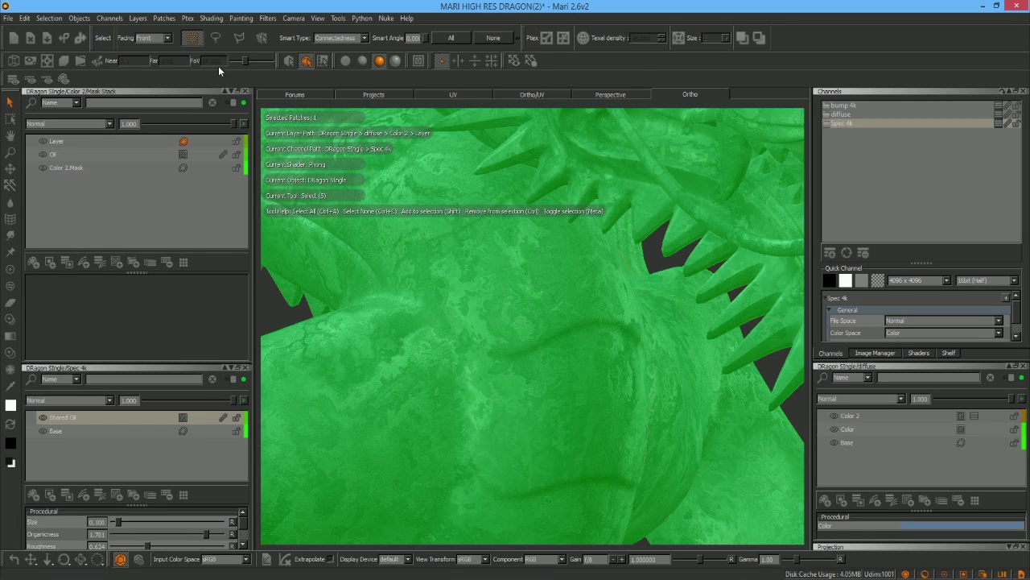
{"action": "left_click", "coordinate": [263, 37]}
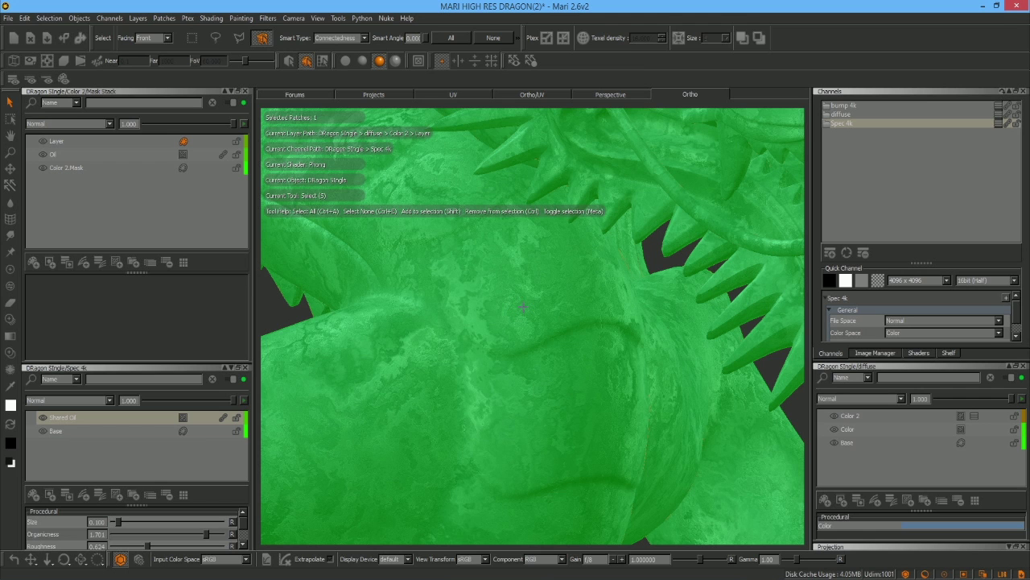
{"action": "left_click", "coordinate": [322, 60]}
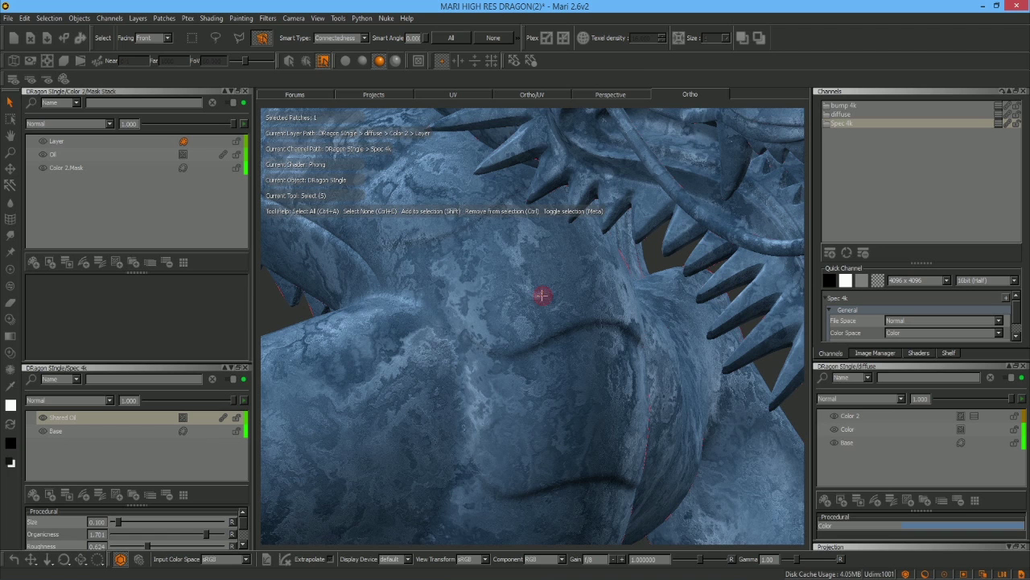
{"action": "left_click", "coordinate": [542, 295]}
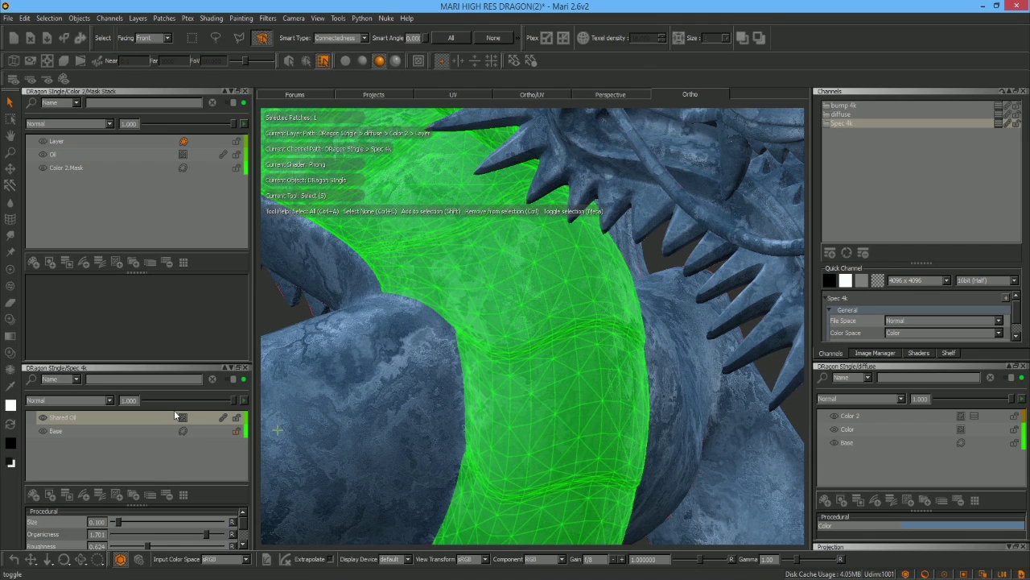
- Activate the Paint tool and rename the new layer in the Color 2 mask stack as Stomach Mask
{"action": "left_click", "coordinate": [10, 268]}
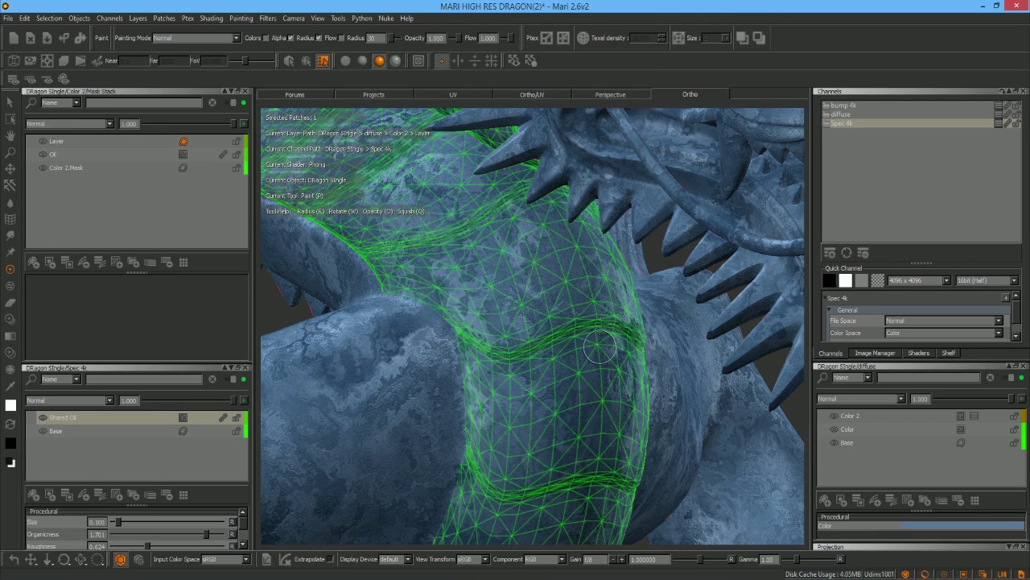
{"action": "right_click_drag", "start_coordinate": [600, 346], "coordinate": [506, 370], "text": "alt"}
{"action": "left_click_drag", "start_coordinate": [520, 428], "coordinate": [451, 434], "text": "alt"}
{"action": "middle_click_drag", "start_coordinate": [521, 448], "coordinate": [504, 284], "text": "alt"}
{"action": "left_click", "coordinate": [53, 139]}
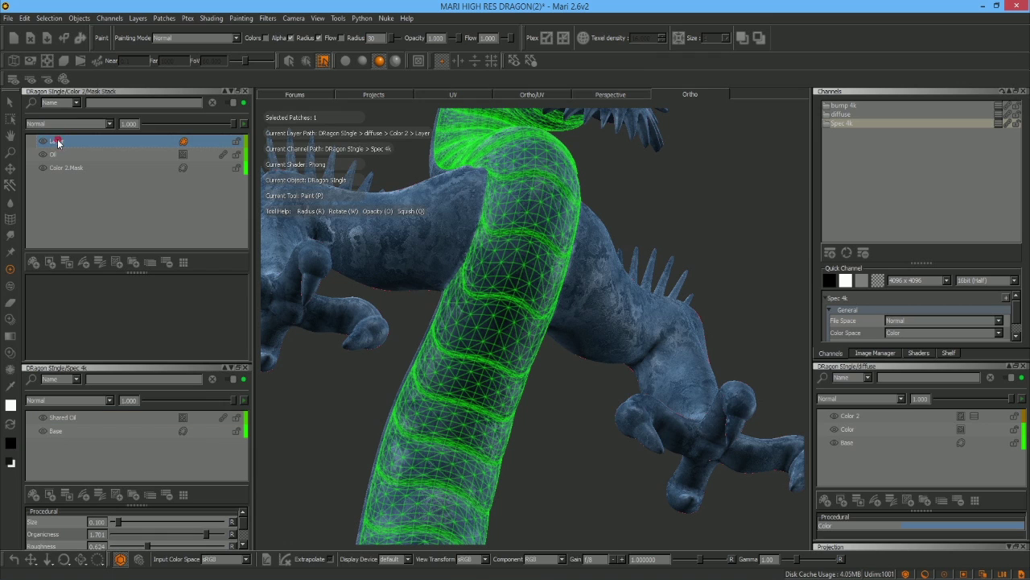
{"action": "double_click", "coordinate": [56, 141]}
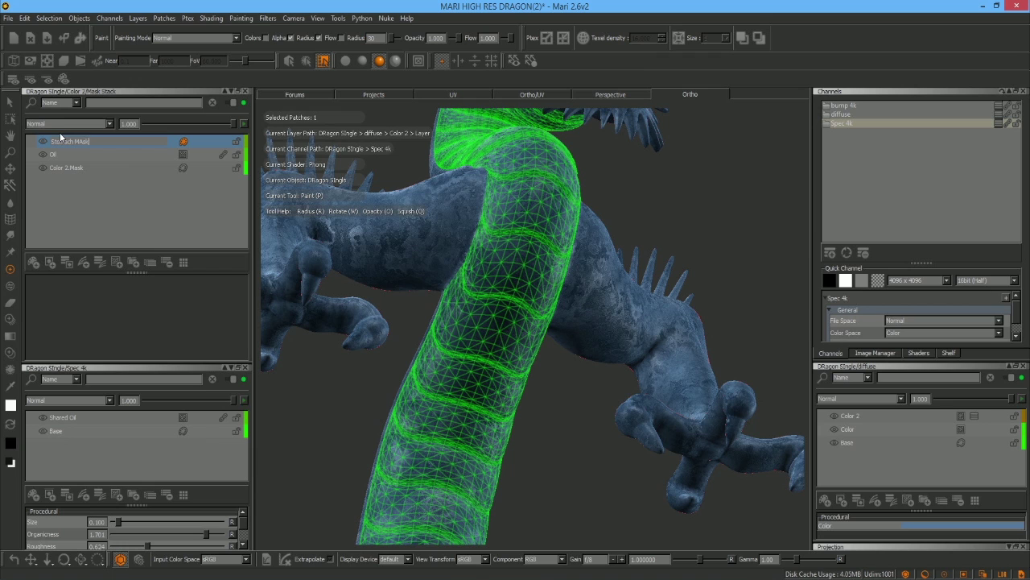
{"action": "key", "text": "Return"}
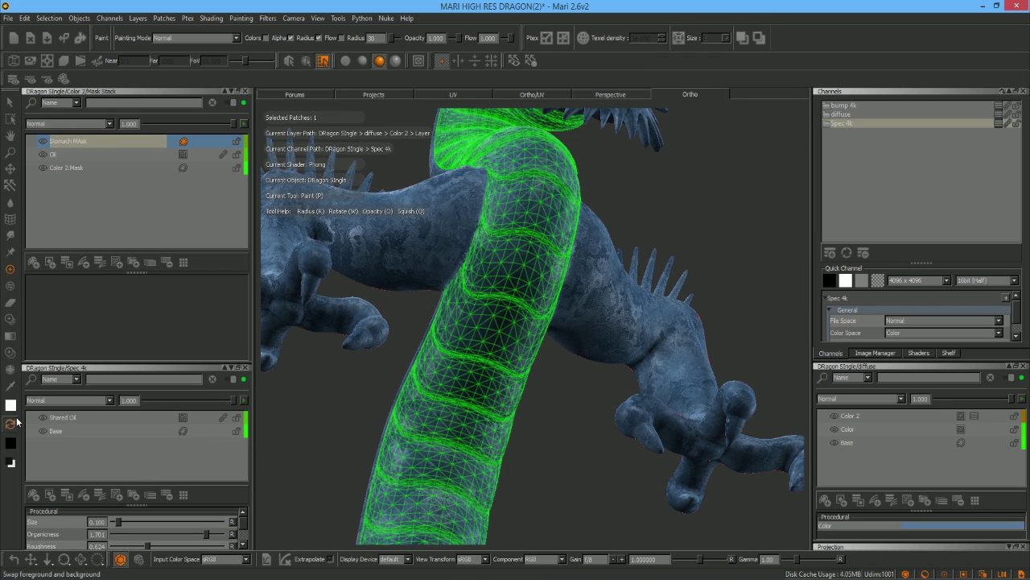
{"action": "key", "text": "Return"}
{"action": "left_click", "coordinate": [85, 142]}
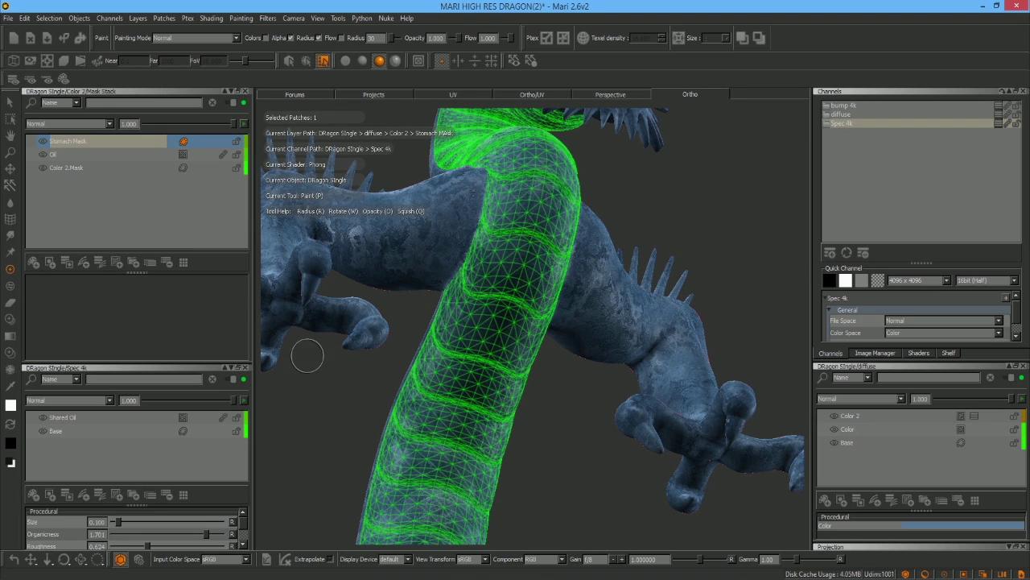
- Paint a first white stroke on the selected belly, and enlarge the Projection settings to check the Project On option
{"action": "mouse_move", "coordinate": [432, 457]}
{"action": "left_mouse_down"}
{"action": "mouse_move", "coordinate": [439, 433]}
{"action": "mouse_move", "coordinate": [421, 475]}
{"action": "mouse_move", "coordinate": [460, 369]}
{"action": "mouse_move", "coordinate": [442, 360]}
{"action": "left_mouse_up"}
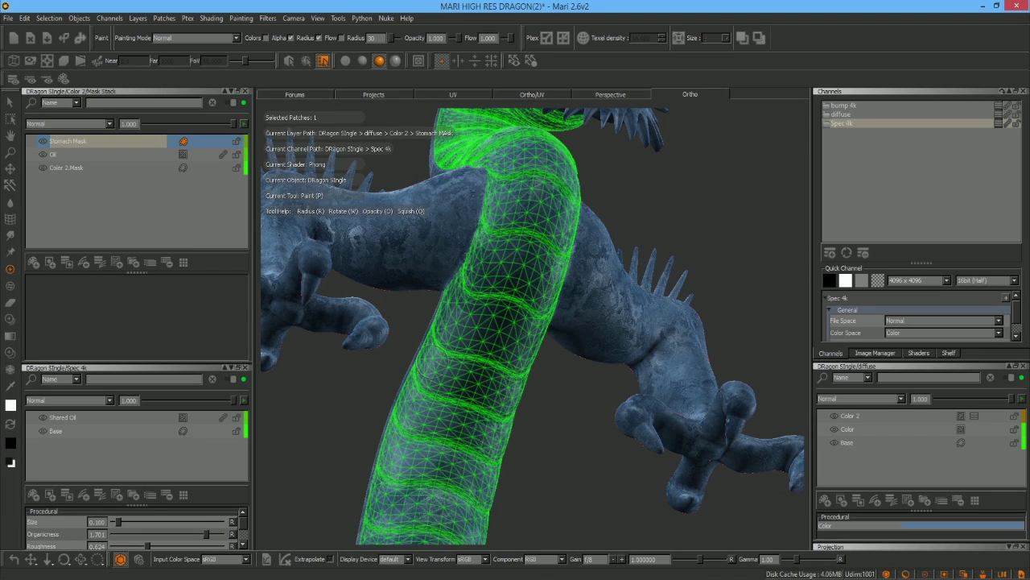
{"action": "left_click", "coordinate": [1009, 547]}
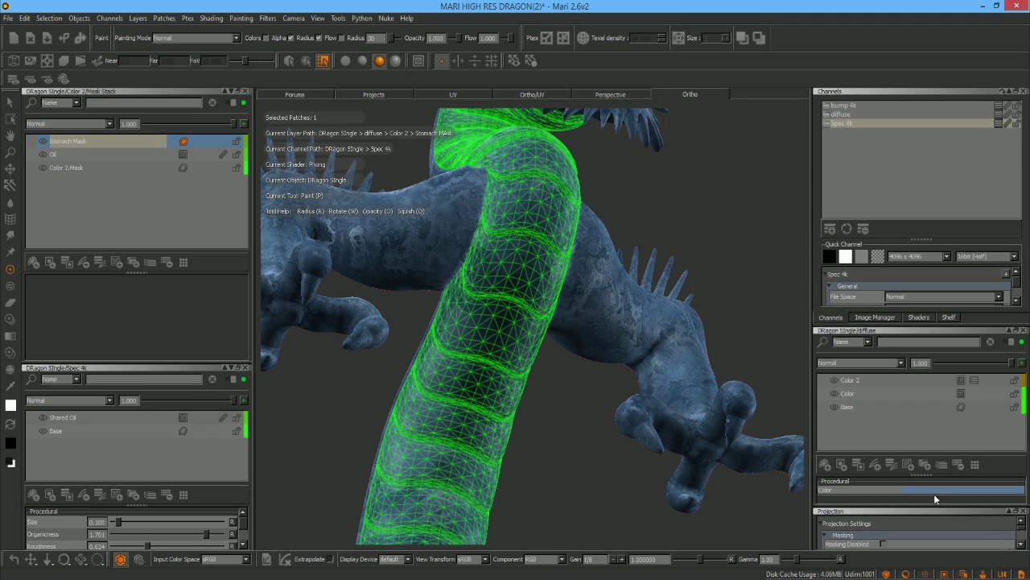
{"action": "left_click_drag", "start_coordinate": [931, 505], "coordinate": [942, 229]}
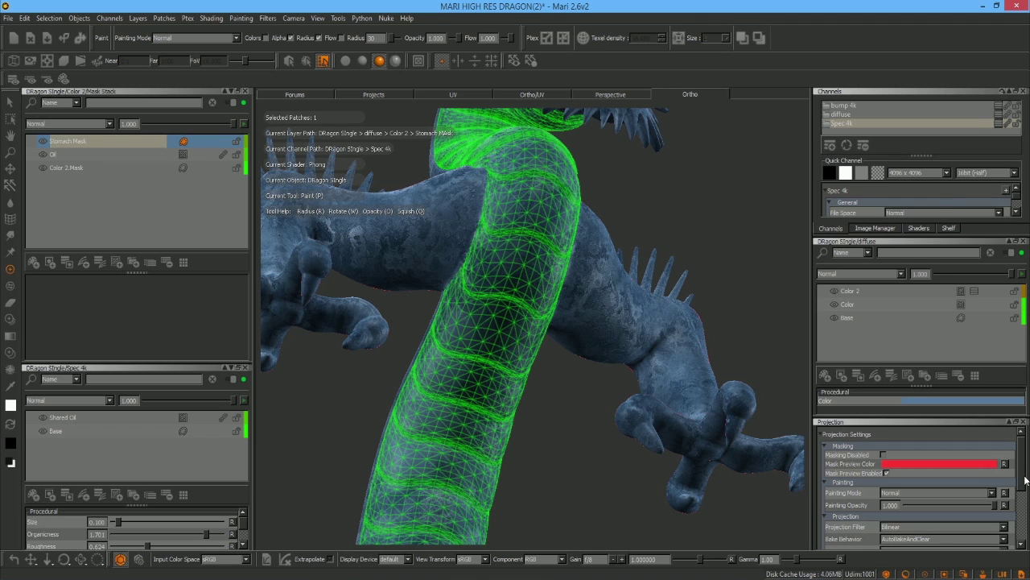
{"action": "left_click_drag", "start_coordinate": [1024, 476], "coordinate": [1021, 505]}
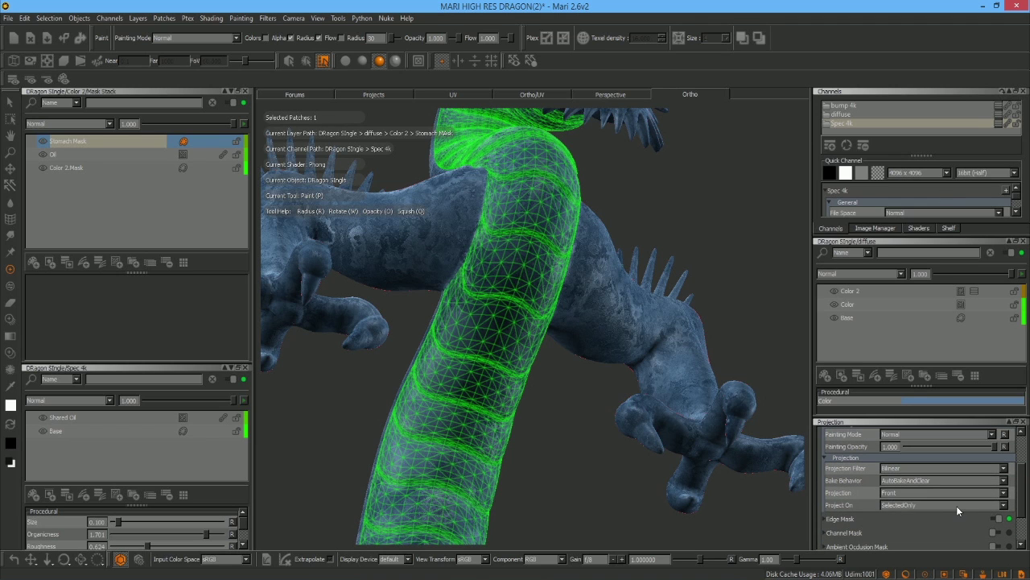
{"action": "left_click", "coordinate": [956, 506]}
{"action": "left_click", "coordinate": [468, 357]}
- Enlarge the brush radius to 154 and paint white along the selected belly strip on the Stomach Mask layer
{"action": "key", "text": "r"}
{"action": "left_click_drag", "start_coordinate": [467, 357], "coordinate": [467, 393]}
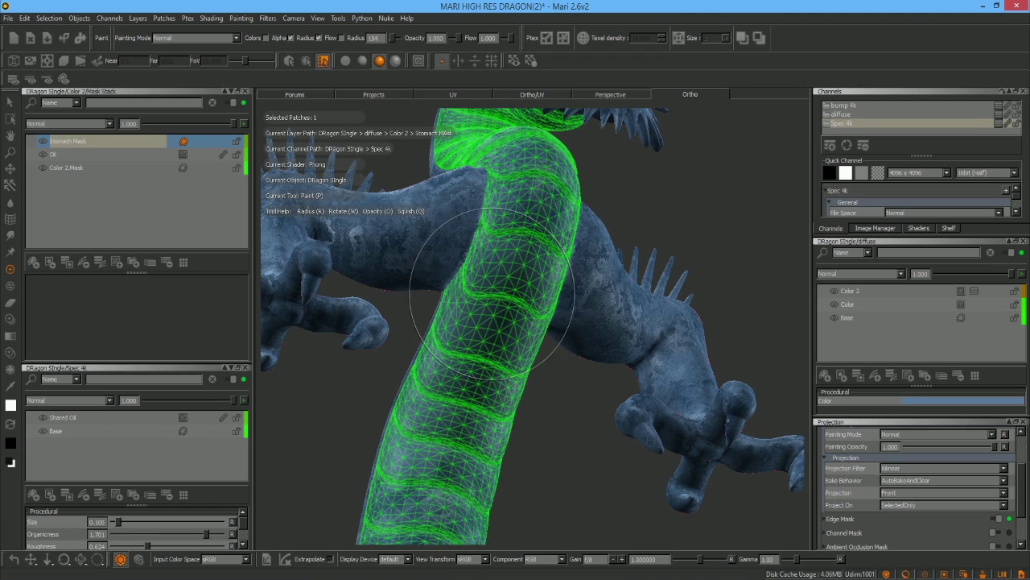
{"action": "left_click_drag", "start_coordinate": [490, 313], "coordinate": [604, 313], "text": "alt"}
{"action": "mouse_move", "coordinate": [571, 258]}
{"action": "left_mouse_down"}
{"action": "mouse_move", "coordinate": [577, 237]}
{"action": "mouse_move", "coordinate": [517, 136]}
{"action": "left_mouse_up"}
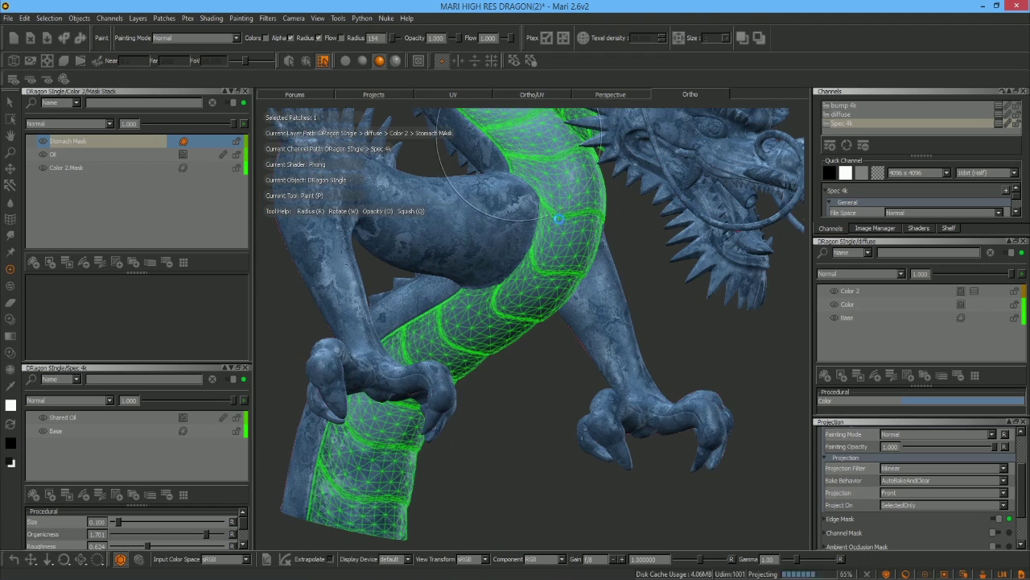
{"action": "middle_click_drag", "start_coordinate": [507, 114], "coordinate": [545, 331], "text": "alt"}
{"action": "left_click_drag", "start_coordinate": [543, 327], "coordinate": [520, 216]}
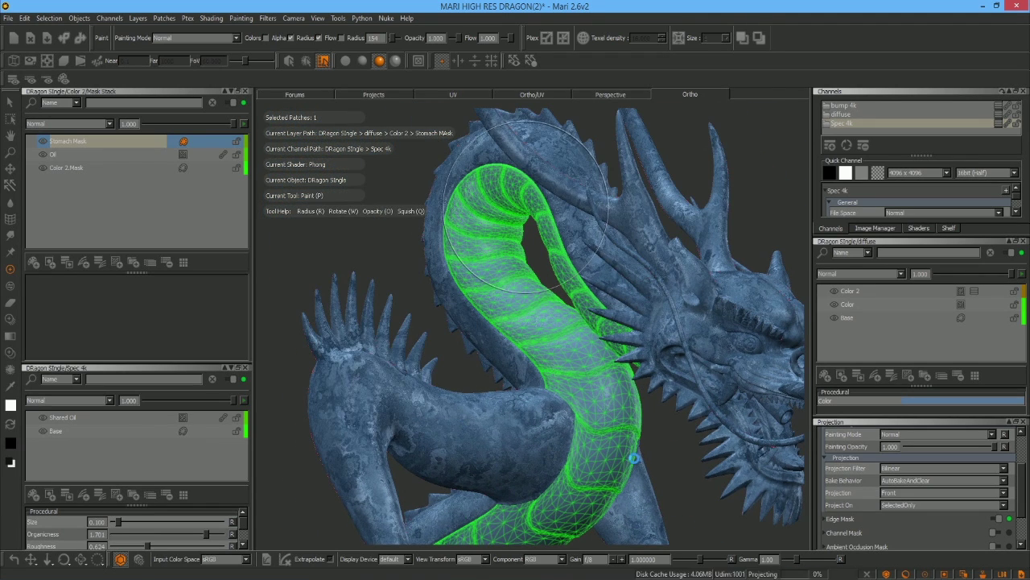
- Continue painting white on the selected belly strip around the curve beneath the dragon's head and neck
{"action": "mouse_move", "coordinate": [575, 415]}
{"action": "left_mouse_down", "text": "alt"}
{"action": "mouse_move", "coordinate": [610, 414]}
{"action": "mouse_move", "coordinate": [541, 364]}
{"action": "left_mouse_up", "text": "alt"}
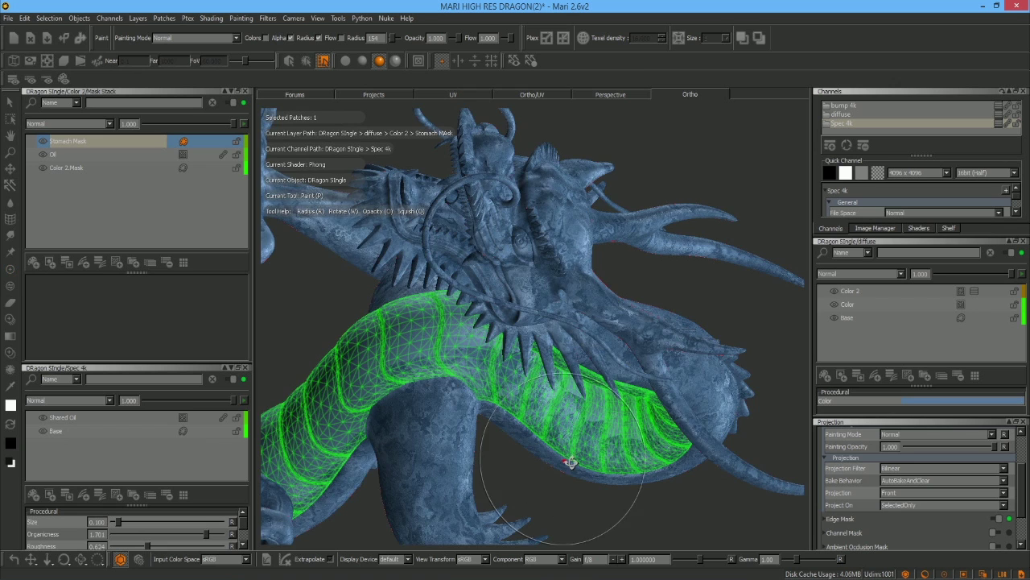
{"action": "left_click_drag", "start_coordinate": [571, 460], "coordinate": [593, 447], "text": "alt"}
{"action": "left_click_drag", "start_coordinate": [514, 471], "coordinate": [484, 424]}
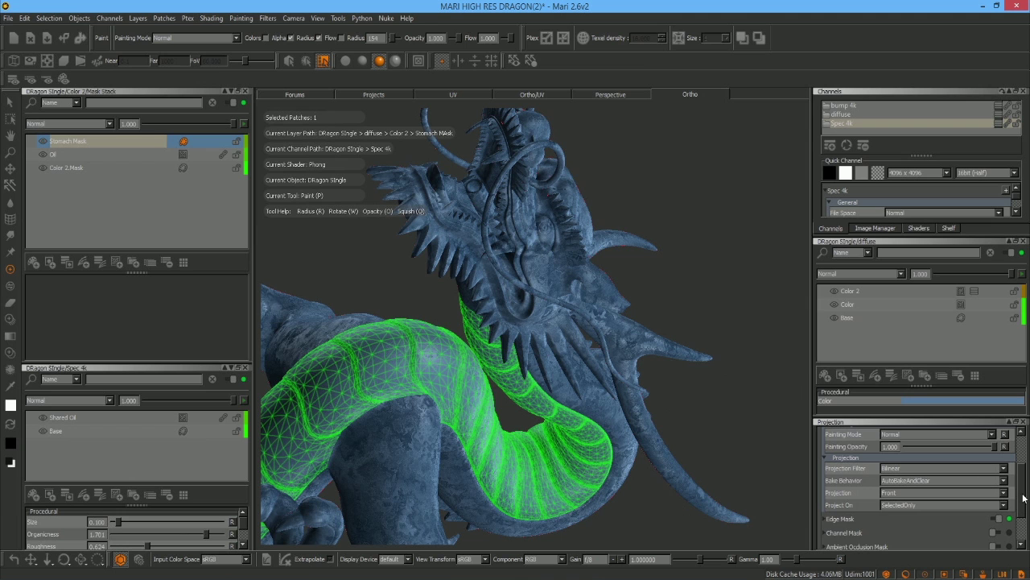
- Review the Projection mask settings, isolate the selected belly strip, and paint and bake its remaining unpainted areas
{"action": "left_click_drag", "start_coordinate": [1024, 499], "coordinate": [1024, 504]}
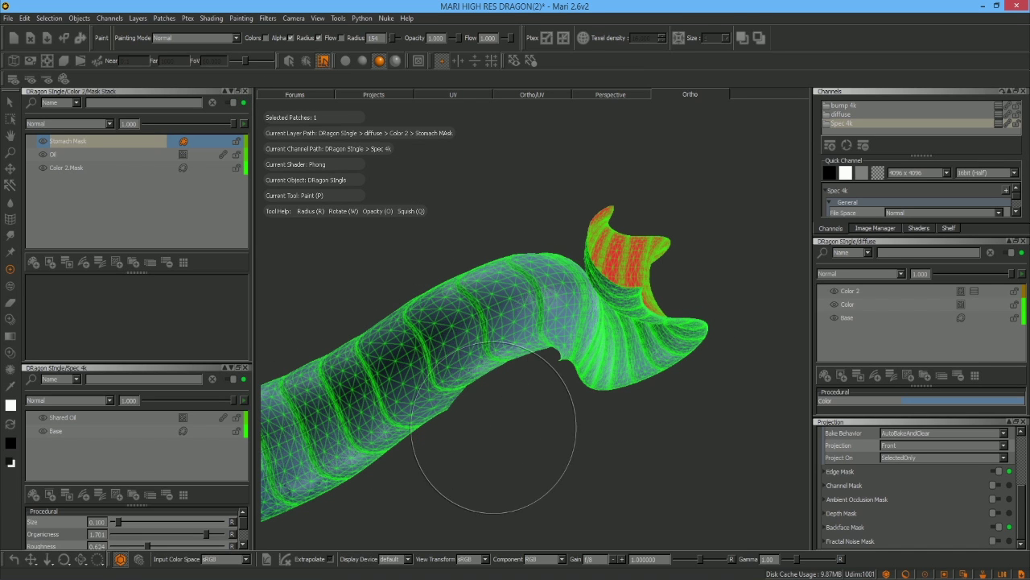
{"action": "mouse_move", "coordinate": [487, 475]}
{"action": "left_mouse_down", "text": "alt"}
{"action": "mouse_move", "coordinate": [547, 426]}
{"action": "mouse_move", "coordinate": [528, 430]}
{"action": "mouse_move", "coordinate": [624, 366]}
{"action": "left_mouse_up", "text": "alt"}
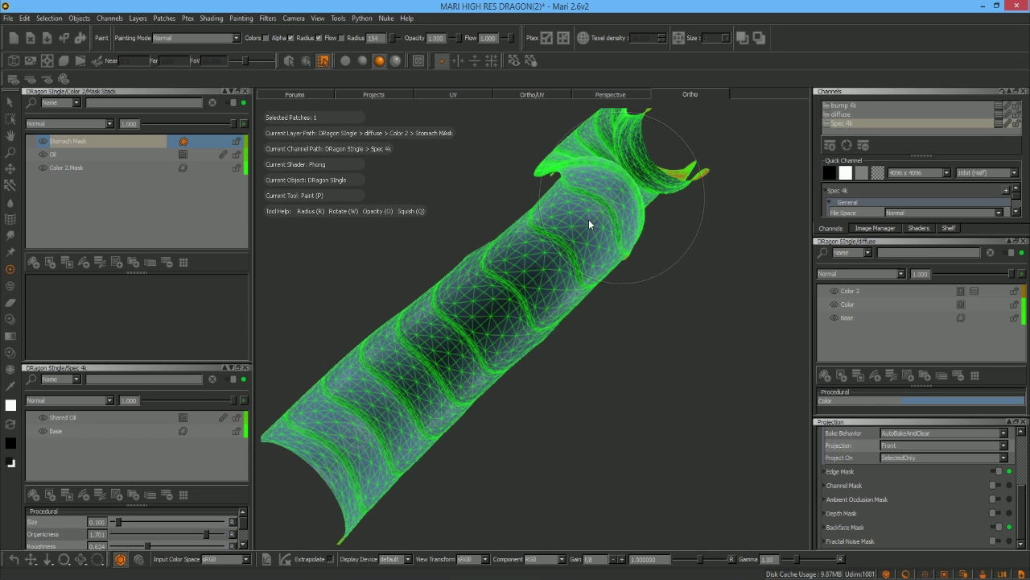
{"action": "mouse_move", "coordinate": [591, 182]}
{"action": "left_mouse_down", "text": "alt"}
{"action": "mouse_move", "coordinate": [660, 242]}
{"action": "mouse_move", "coordinate": [602, 318]}
{"action": "left_mouse_up", "text": "alt"}
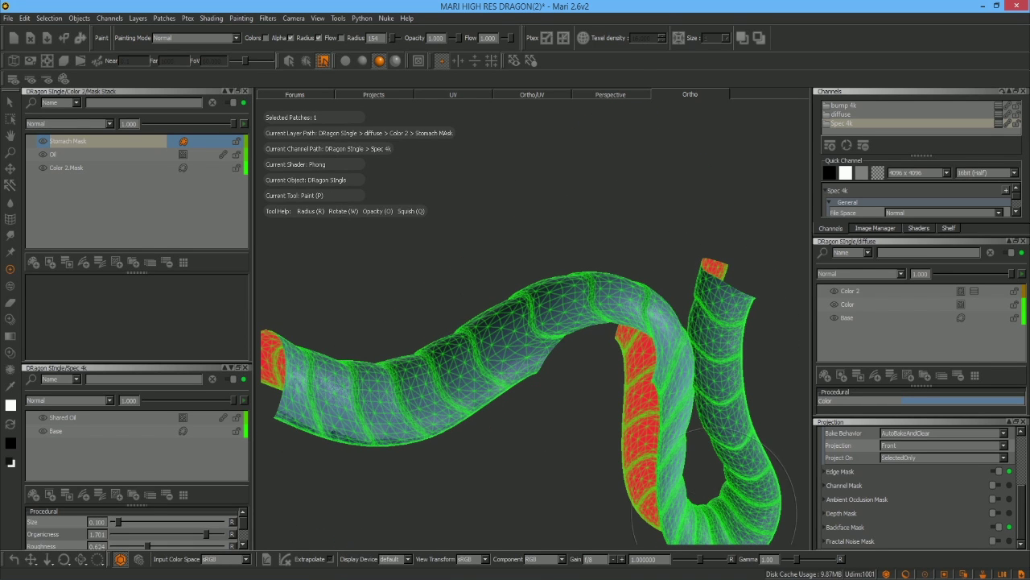
{"action": "key", "text": "b"}
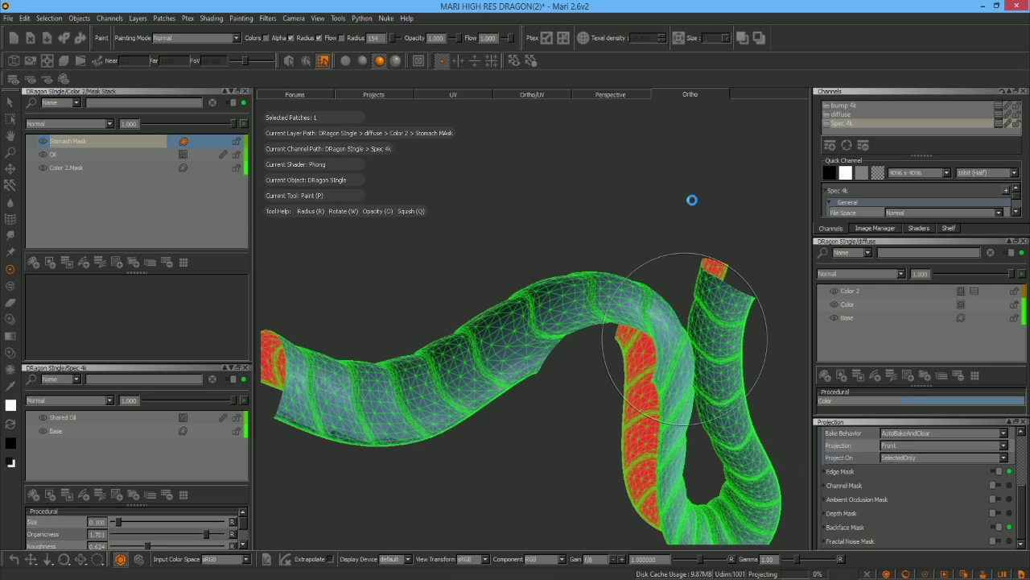
{"action": "left_click_drag", "start_coordinate": [692, 200], "coordinate": [596, 419], "text": "alt"}
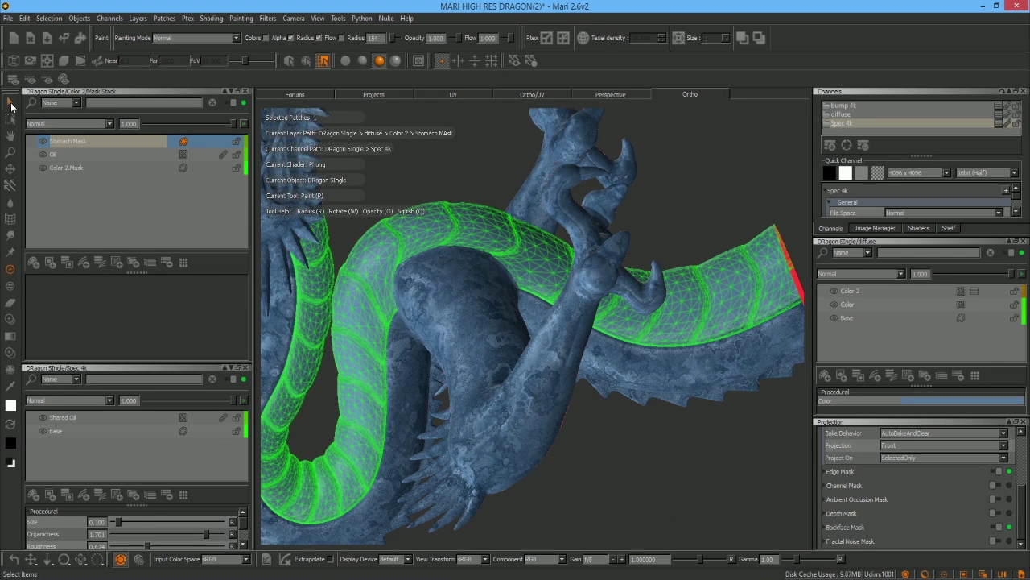
- Clear the belly face selection with the Select tool and check the painted stomach on the full dragon
{"action": "left_click", "coordinate": [11, 103]}
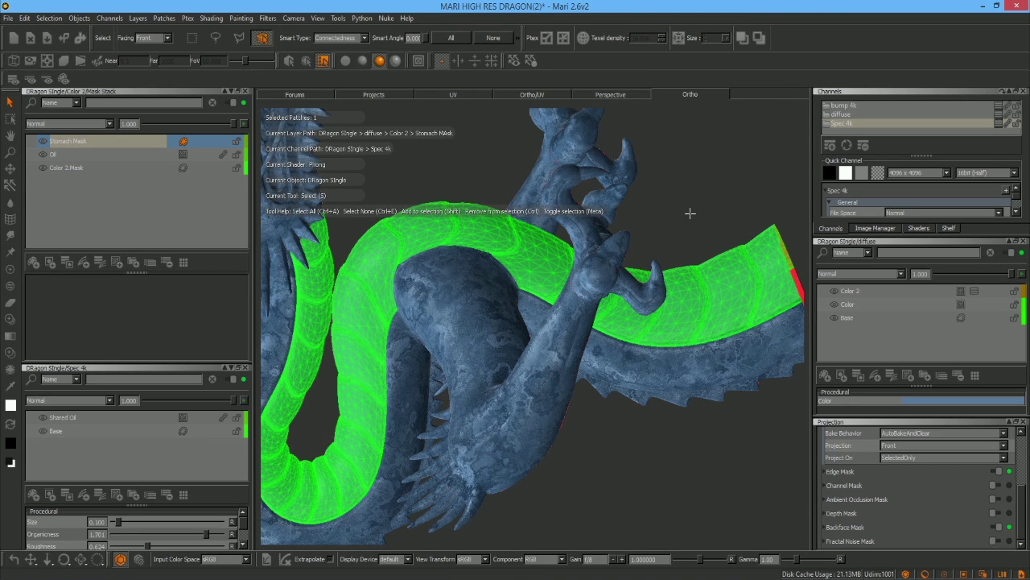
{"action": "left_click", "coordinate": [680, 212]}
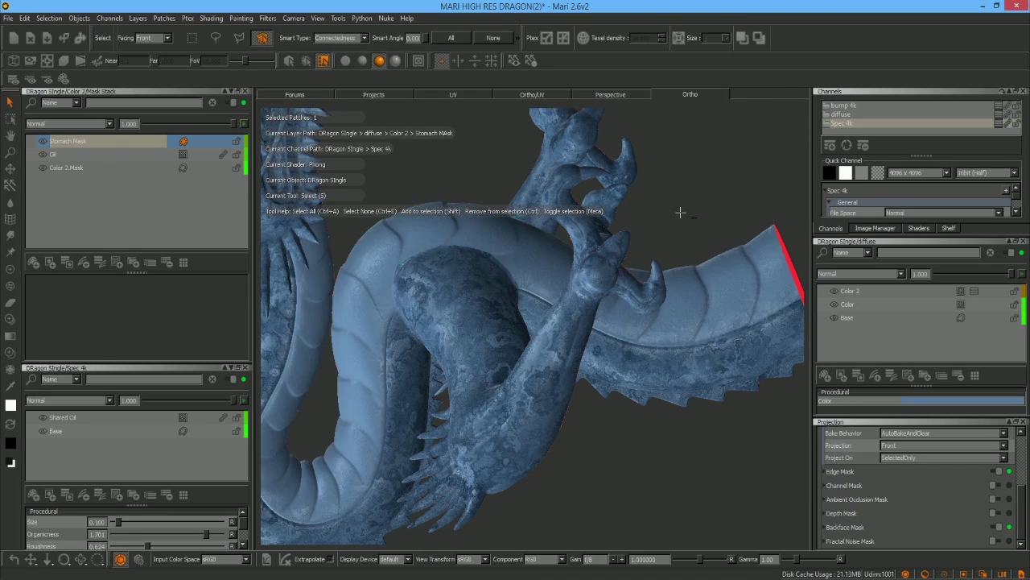
{"action": "left_click_drag", "start_coordinate": [676, 441], "coordinate": [651, 536], "text": "alt"}
{"action": "left_click_drag", "start_coordinate": [576, 216], "coordinate": [650, 228], "text": "alt"}
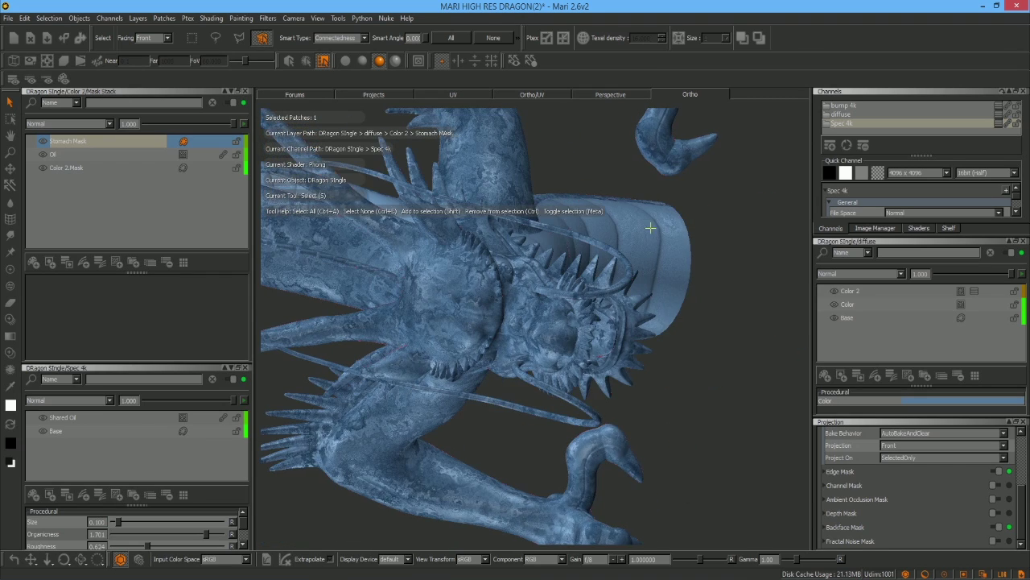
- Begin painting black over the dragon's eye on the Stomach Mask layer with a brush radius of 48
{"action": "middle_click_drag", "start_coordinate": [654, 394], "coordinate": [519, 388]}
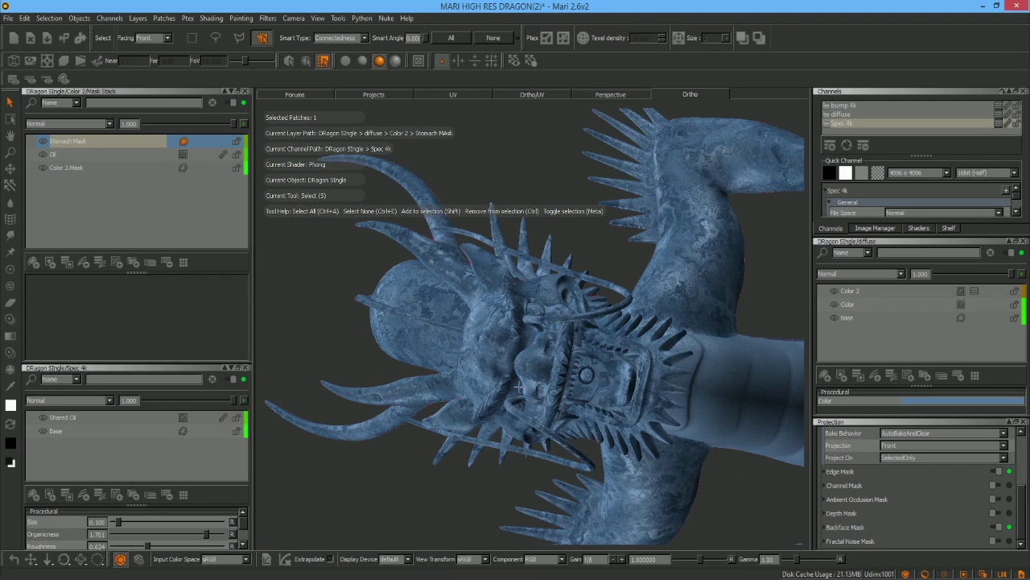
{"action": "right_click_drag", "start_coordinate": [539, 363], "coordinate": [606, 308], "text": "alt"}
{"action": "left_click_drag", "start_coordinate": [607, 308], "coordinate": [568, 250], "text": "alt"}
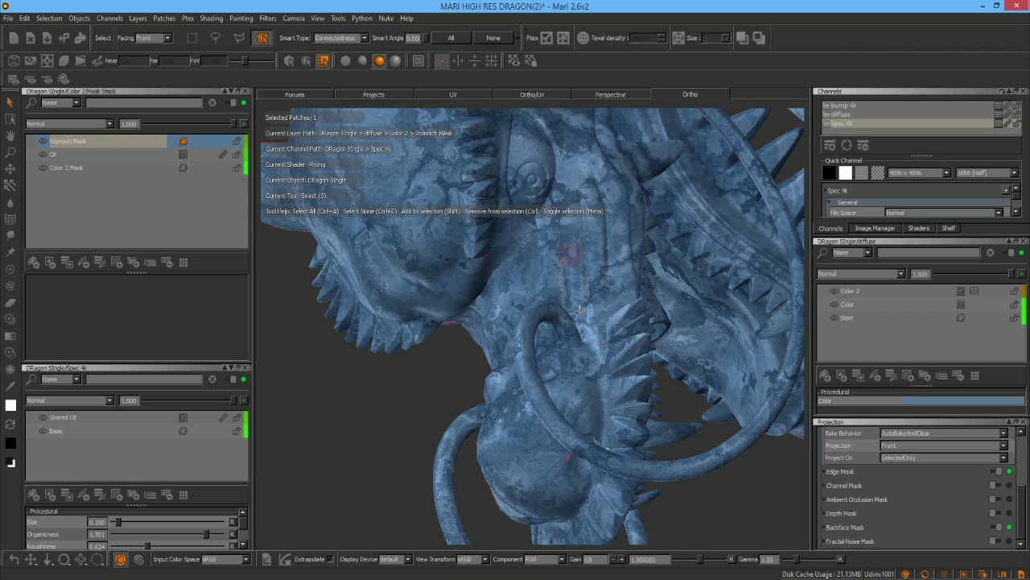
{"action": "middle_click_drag", "start_coordinate": [568, 251], "coordinate": [569, 351], "text": "alt"}
{"action": "left_click_drag", "start_coordinate": [530, 345], "coordinate": [591, 315], "text": "alt"}
{"action": "middle_click_drag", "start_coordinate": [591, 315], "coordinate": [520, 329], "text": "alt"}
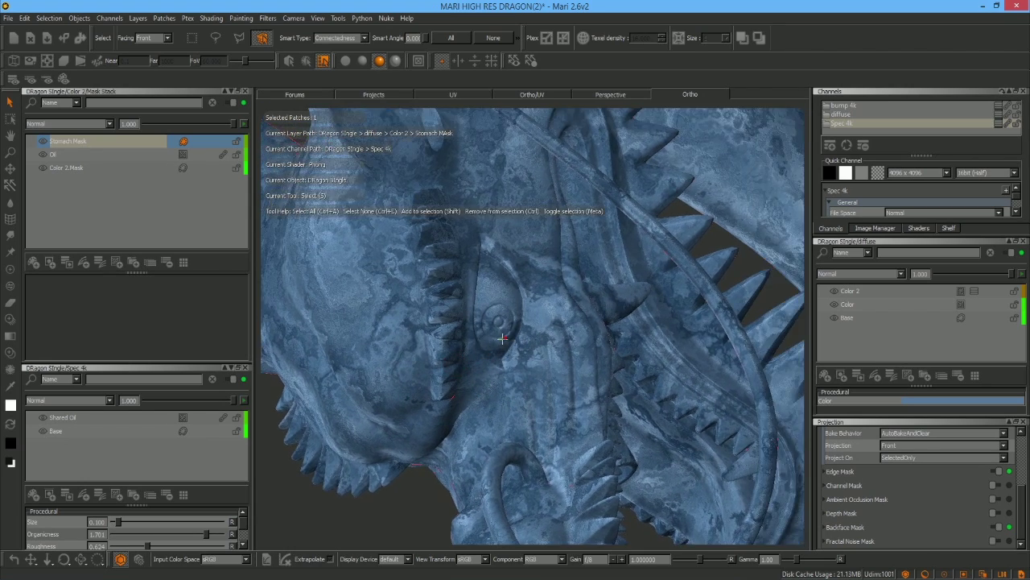
{"action": "right_click_drag", "start_coordinate": [503, 340], "coordinate": [574, 324], "text": "alt"}
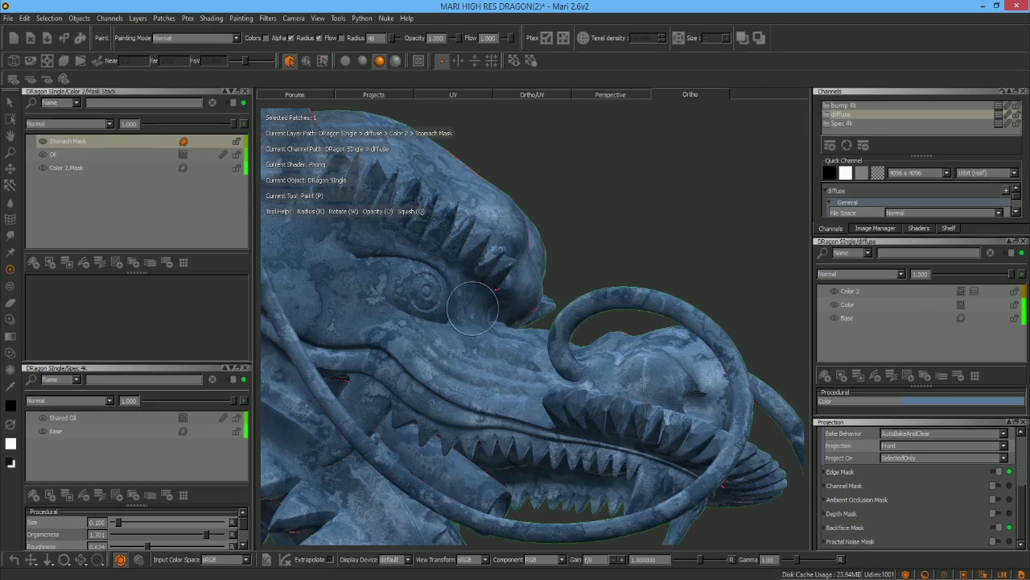
{"action": "scroll", "coordinate": [459, 277], "scroll_direction": "up", "scroll_amount": 3}
{"action": "middle_click_drag", "start_coordinate": [460, 276], "coordinate": [644, 321], "text": "alt"}
{"action": "mouse_move", "coordinate": [569, 322]}
{"action": "left_mouse_down", "text": "alt"}
{"action": "mouse_move", "coordinate": [524, 338]}
{"action": "mouse_move", "coordinate": [521, 314]}
{"action": "left_mouse_up", "text": "alt"}
{"action": "left_click", "coordinate": [521, 314]}
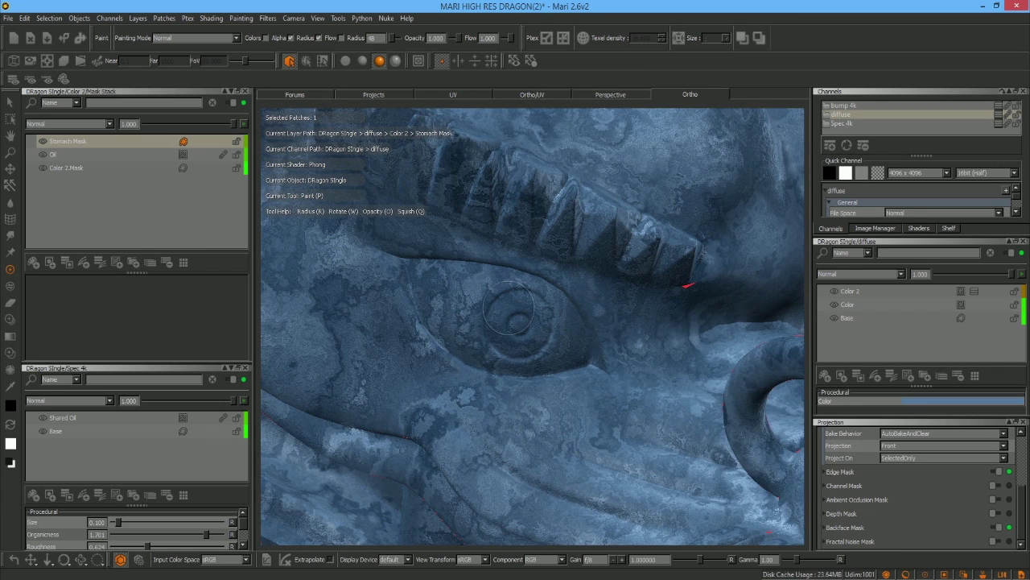